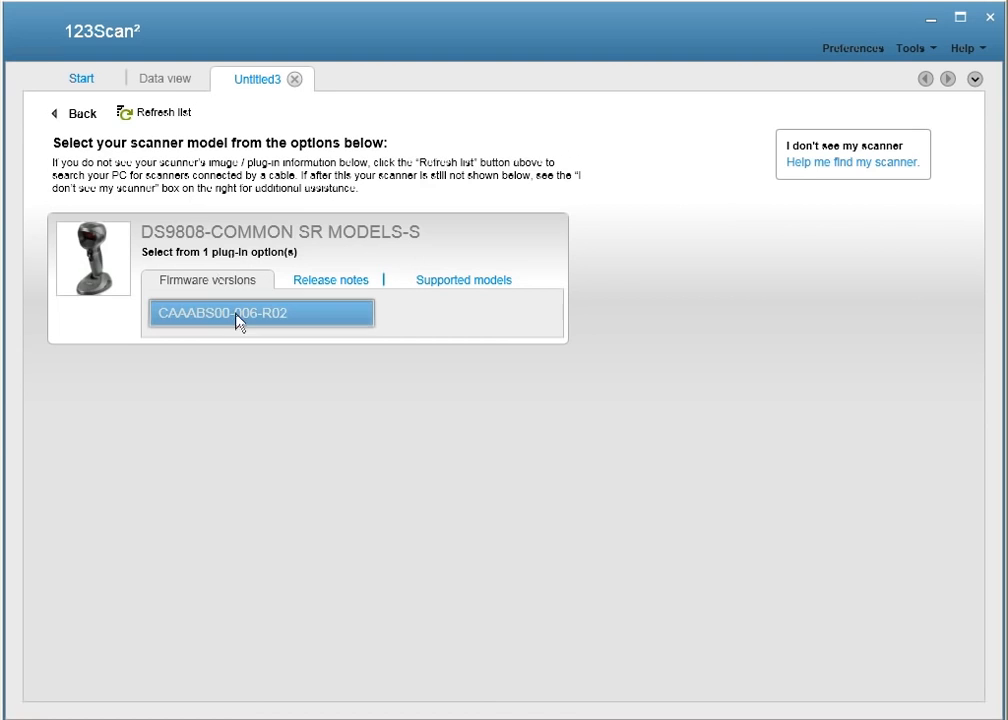
# - Start a configuration for the DS9808 with firmware CAAABS00-006-R02 and name it "ADF rule 1"
pyautogui.click(299, 321)
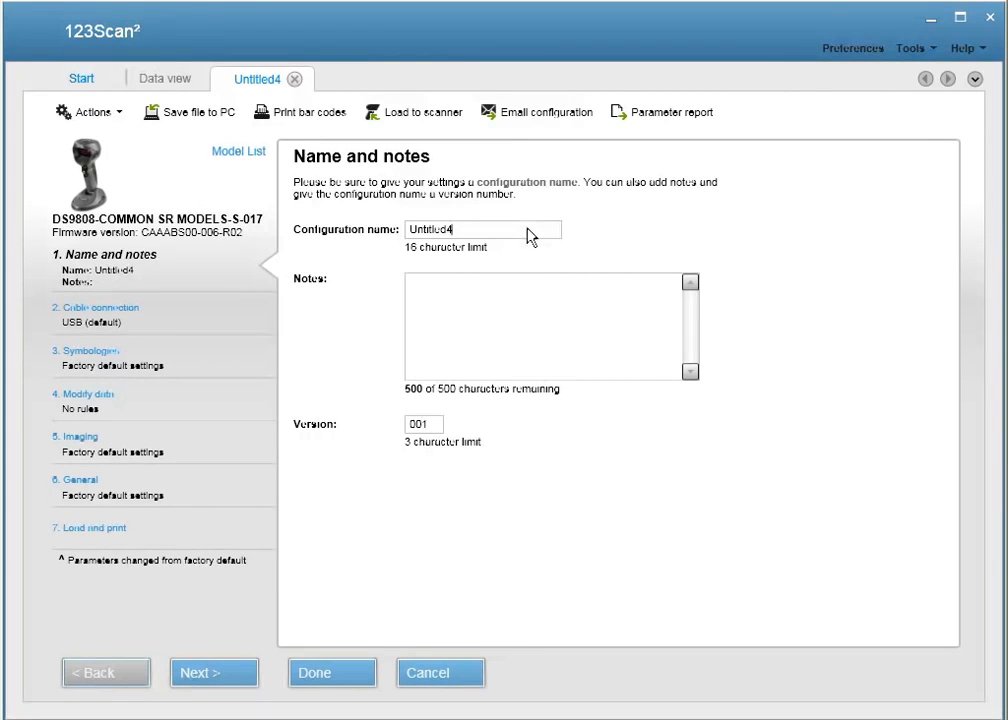
pyautogui.moveTo(531, 232); pyautogui.dragTo(352, 236)
pyautogui.write('ADF rule 1')
# - Choose complex data modifications for the scanned data and create a new advanced data formatting rule
pyautogui.click(84, 404)
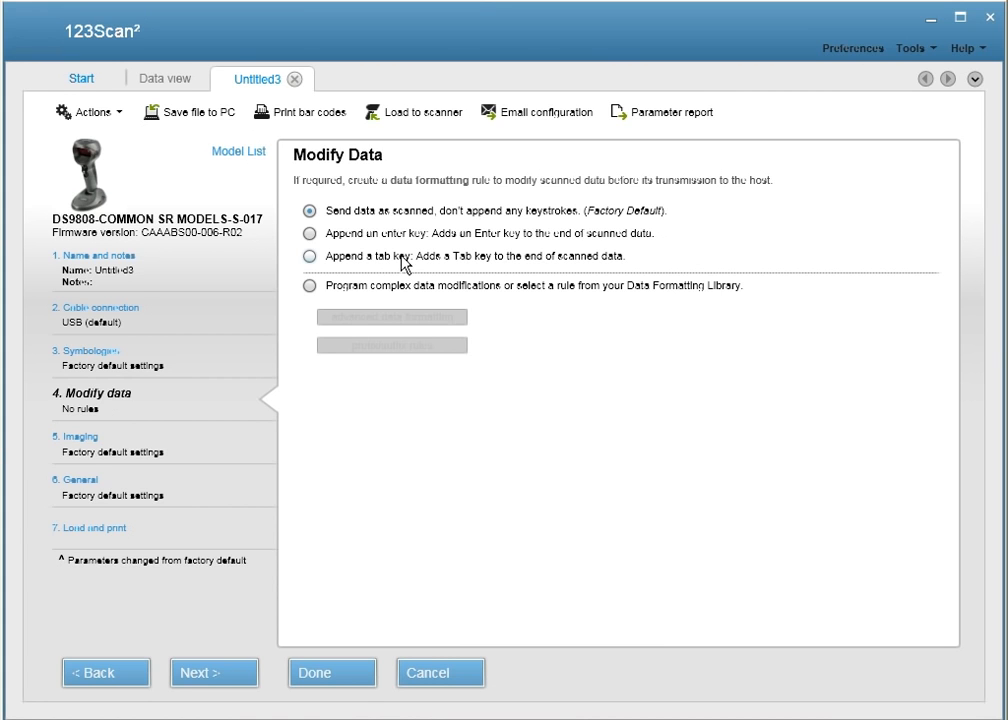
pyautogui.click(309, 234)
pyautogui.click(309, 257)
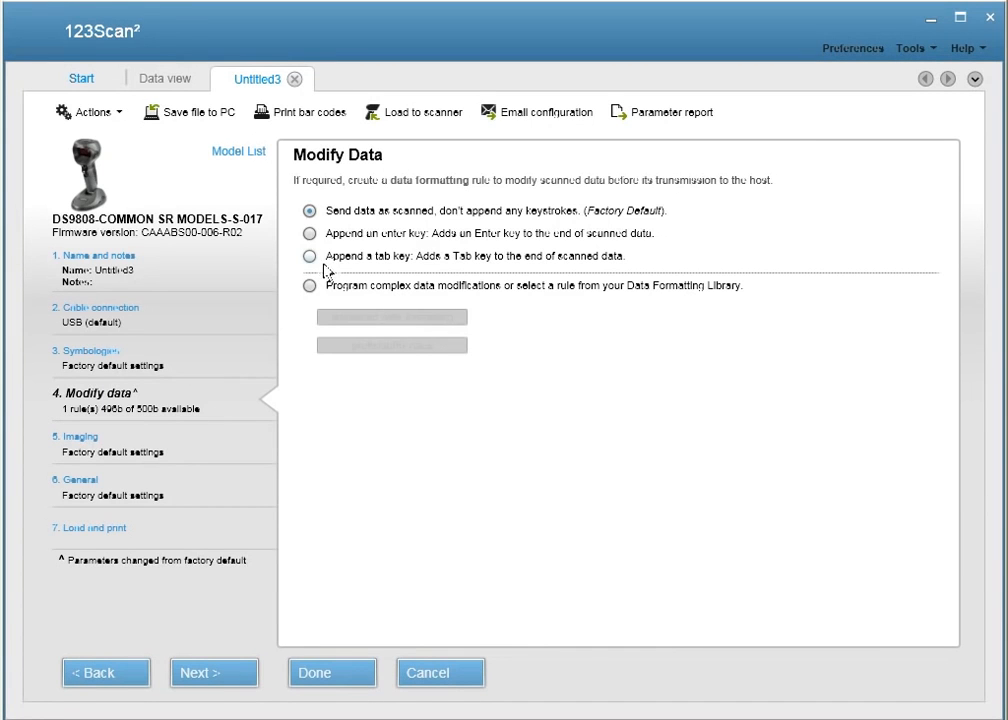
pyautogui.click(309, 286)
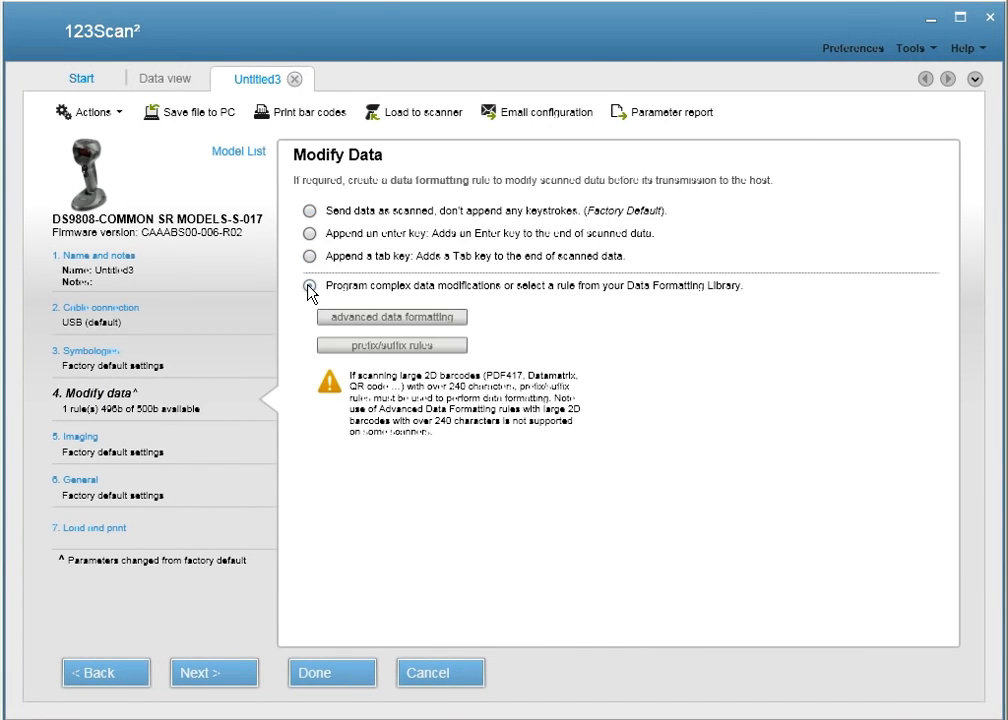
pyautogui.click(356, 320)
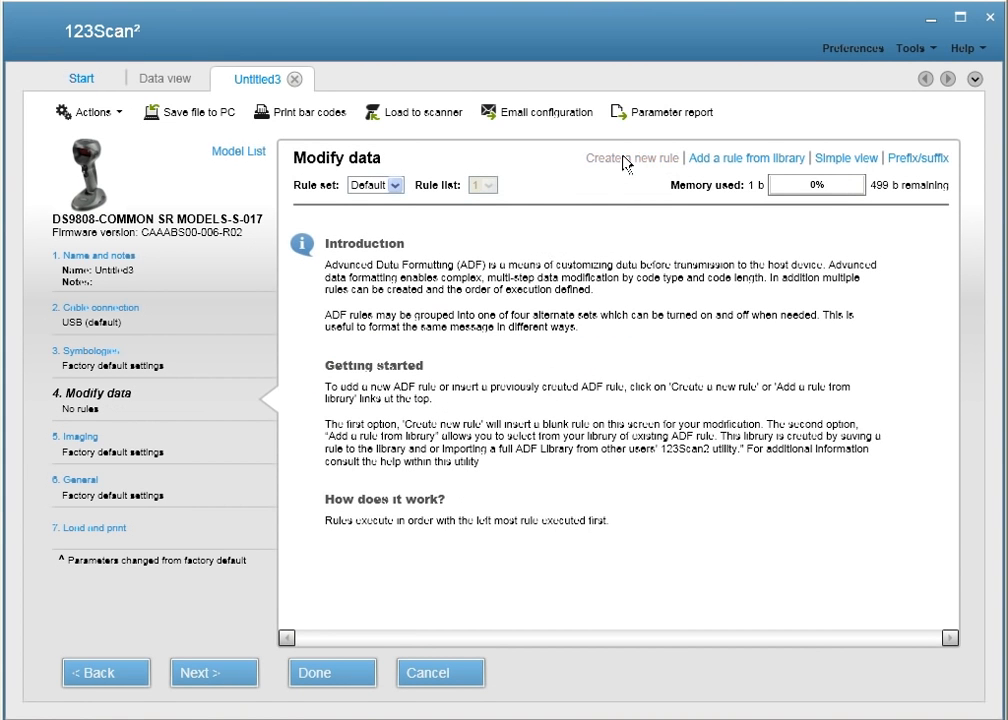
pyautogui.click(622, 163)
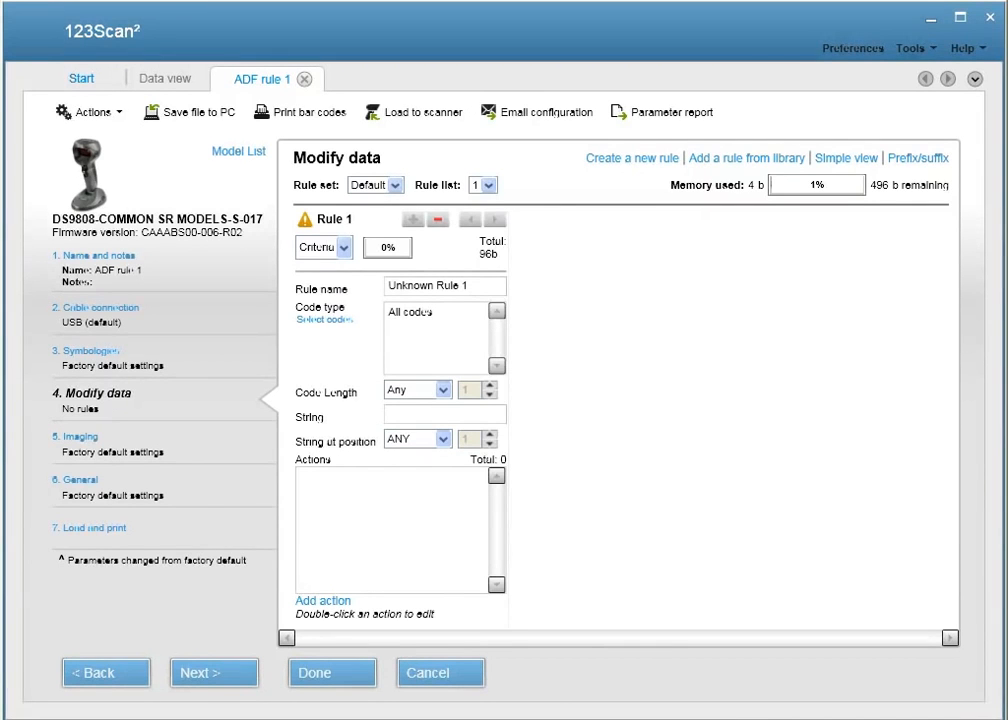
# - Check a scanned bar code's output in the DS9808's barcode data viewer using OPOS (USB) mode, and exit the session
pyautogui.click(157, 84)
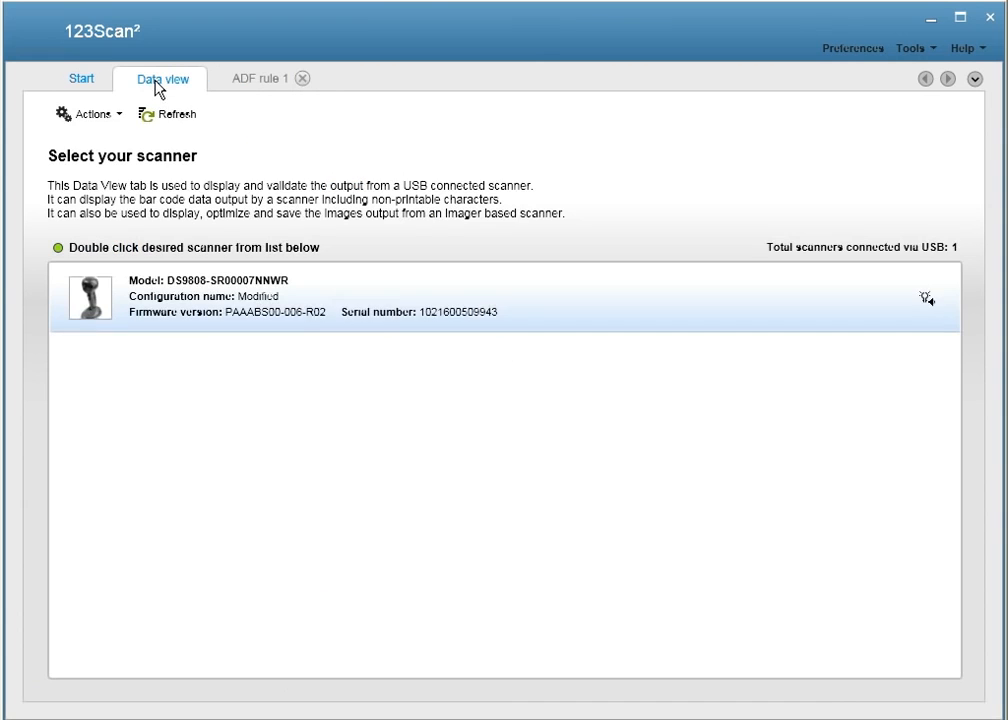
pyautogui.doubleClick(181, 283)
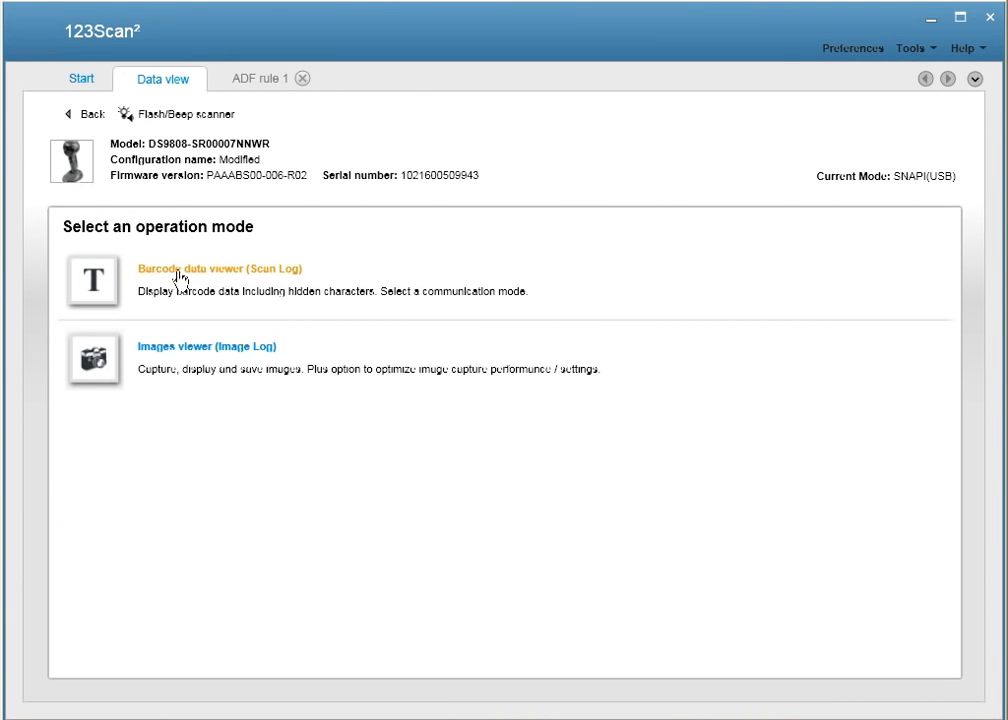
pyautogui.click(207, 274)
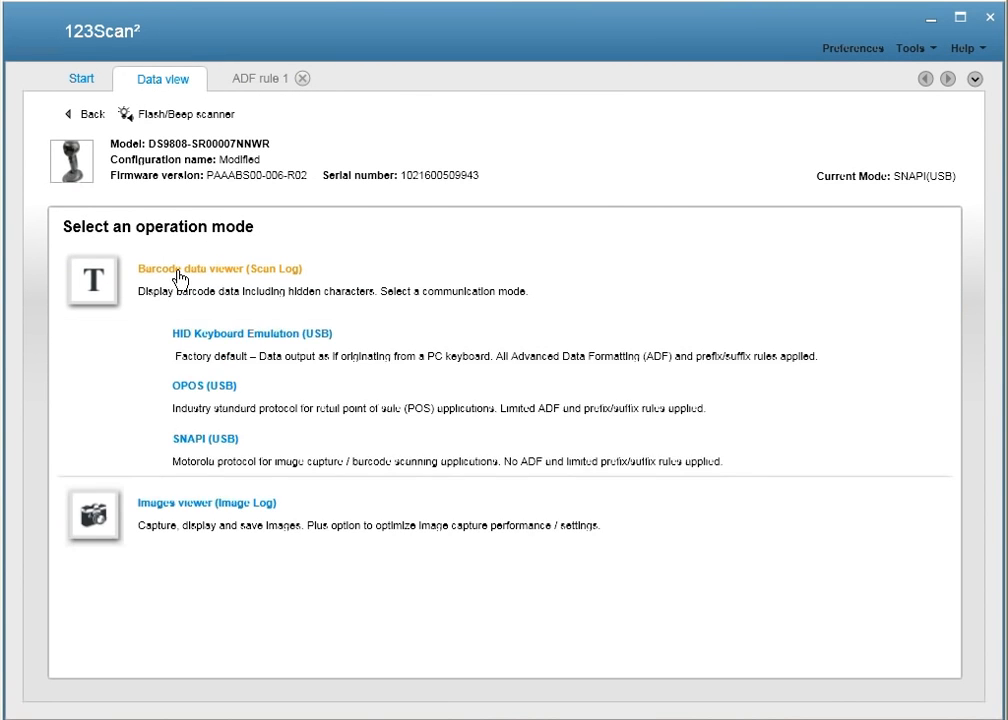
pyautogui.click(202, 387)
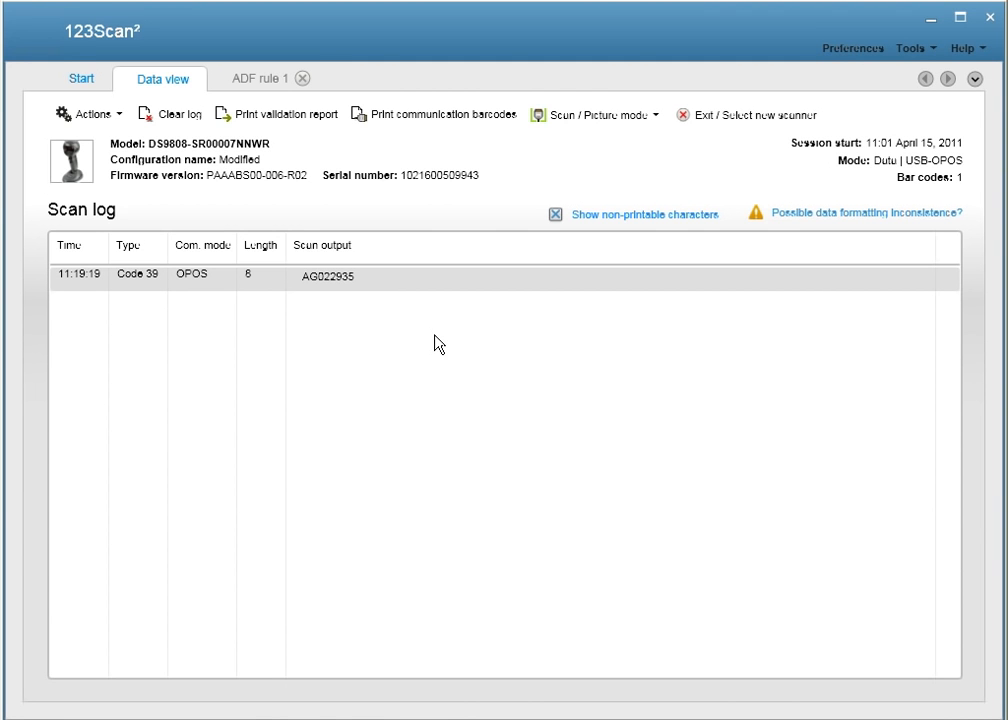
pyautogui.click(713, 119)
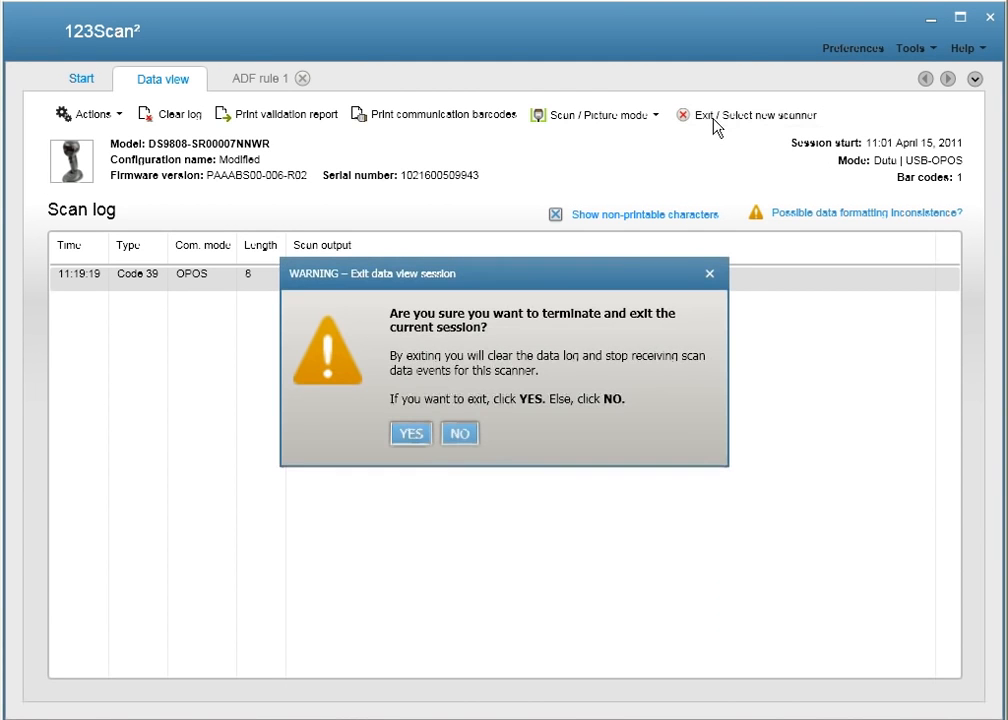
pyautogui.click(411, 436)
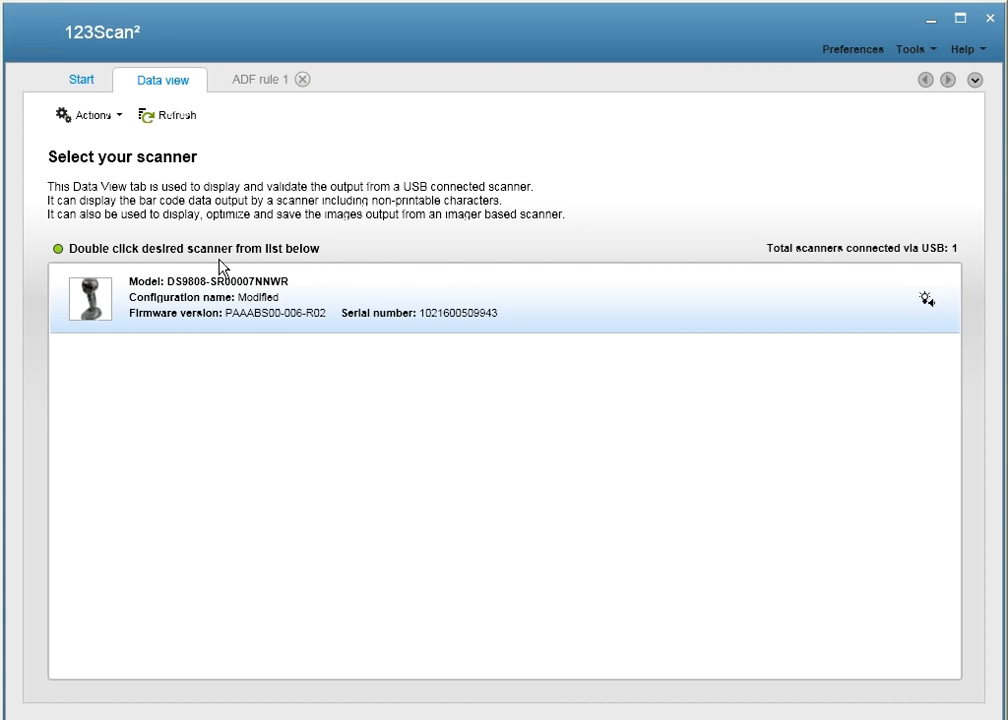
# - Rename the new rule in the ADF rule 1 configuration as "Code 39 AG"
pyautogui.click(257, 85)
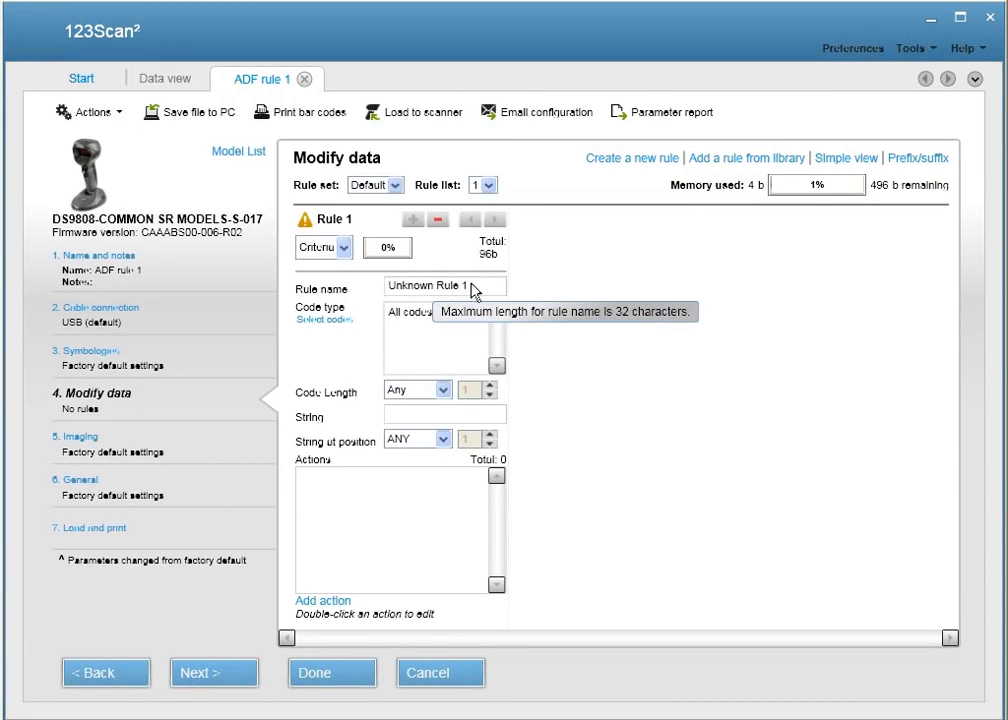
pyautogui.moveTo(474, 290); pyautogui.dragTo(372, 295)
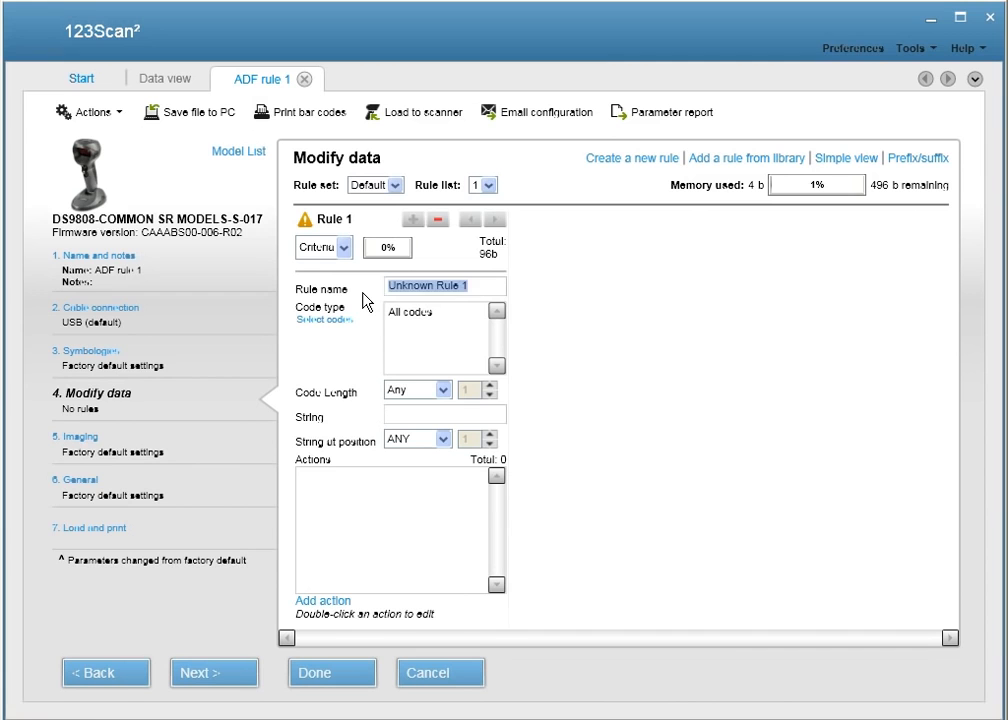
pyautogui.write('Code ')
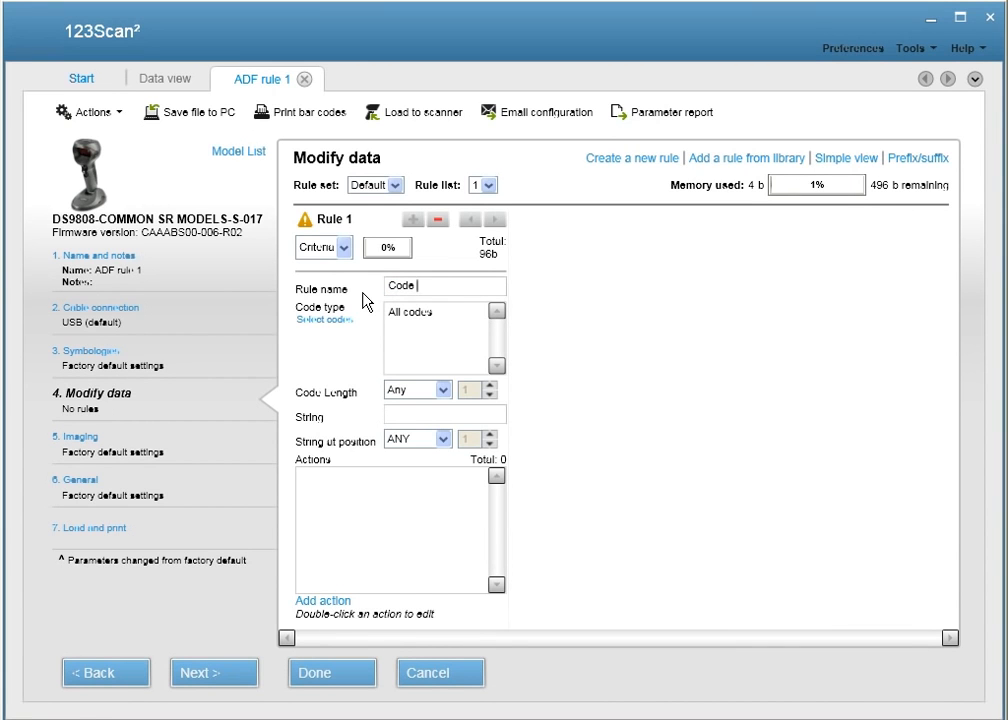
pyautogui.write('39 AG')
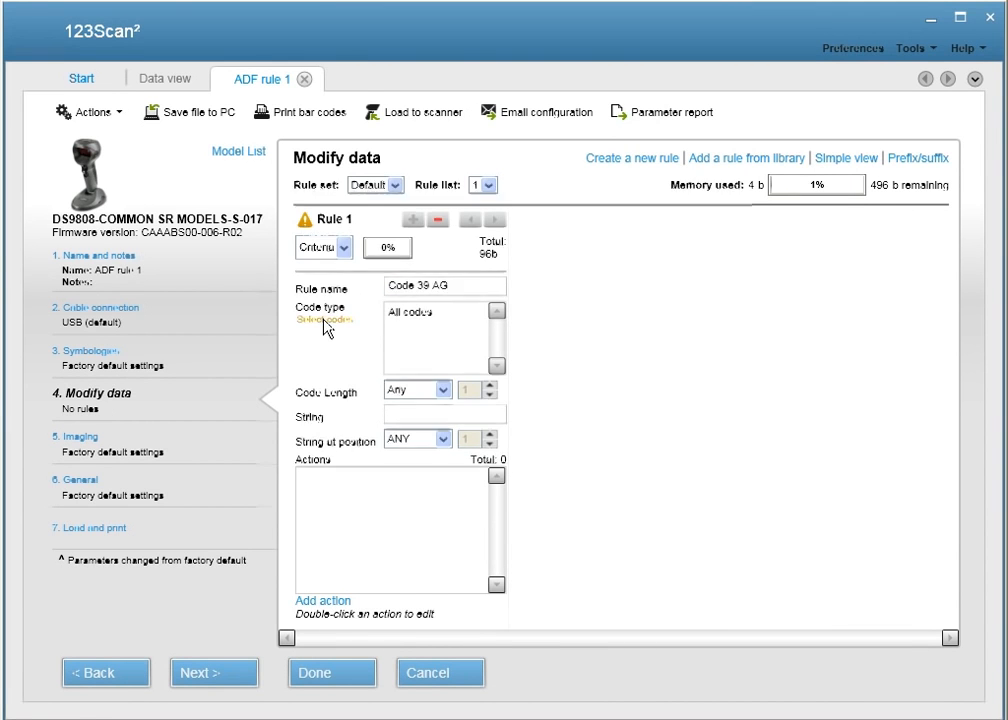
# - Restrict the rule to the specific code type Code 39 and save the selection
pyautogui.click(323, 320)
pyautogui.click(316, 251)
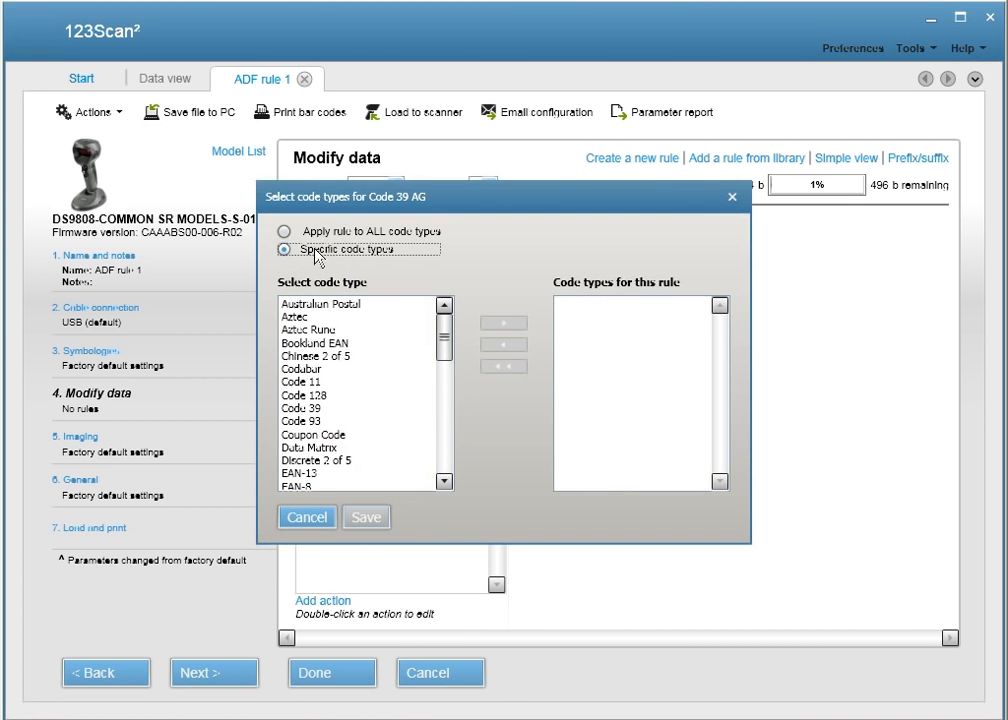
pyautogui.click(300, 408)
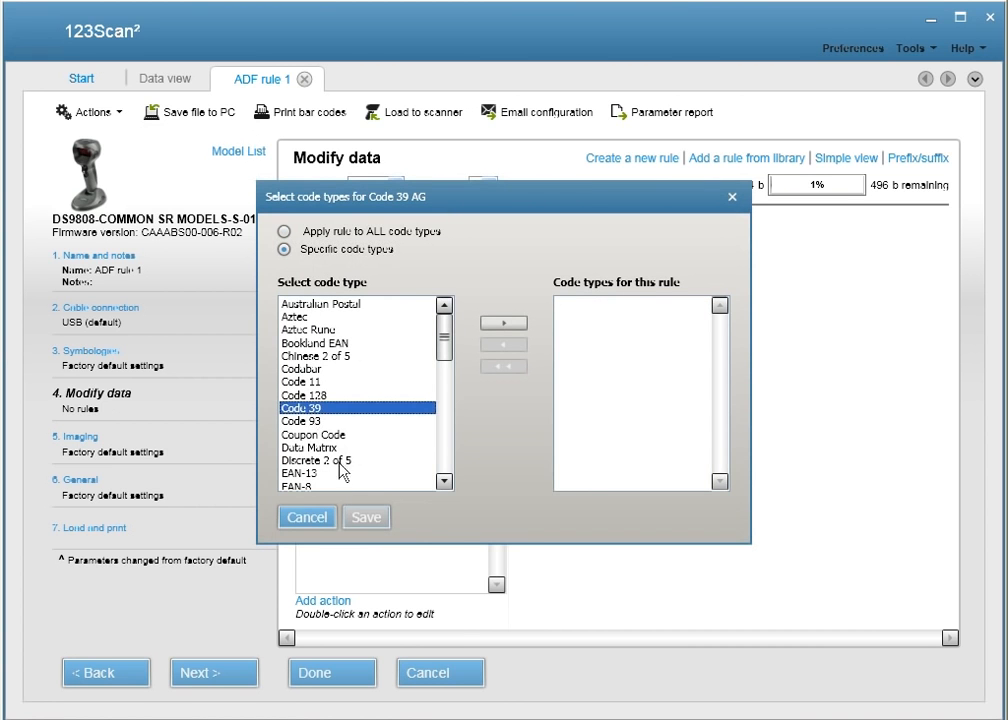
pyautogui.click(510, 325)
pyautogui.click(378, 520)
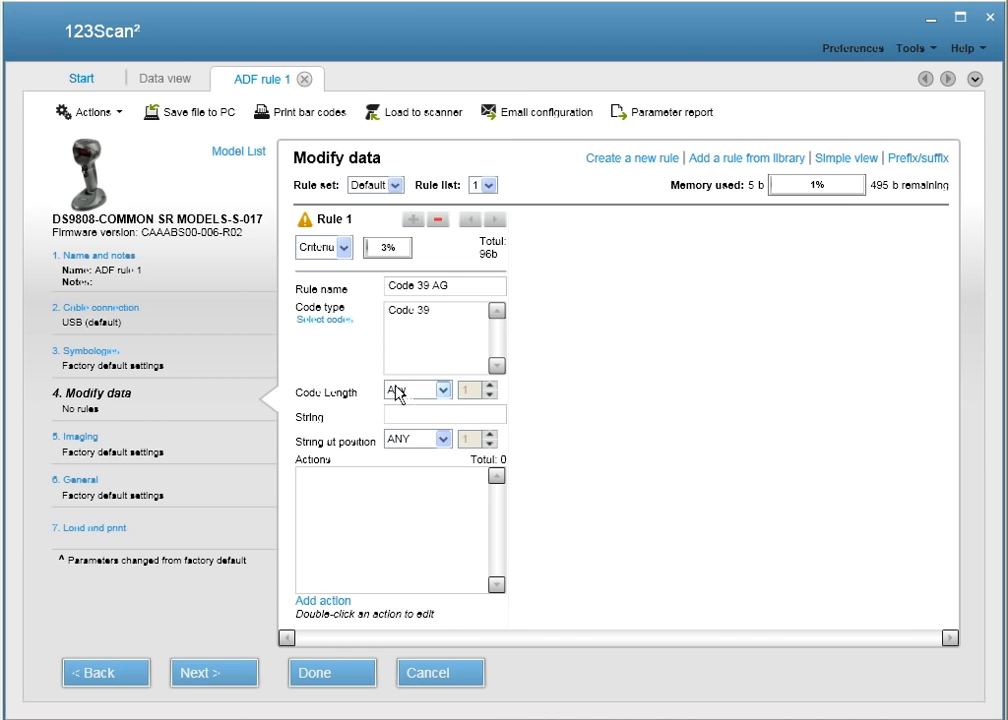
# - Set the rule's code length criterion to a specific length of 8
pyautogui.click(411, 390)
pyautogui.click(412, 419)
pyautogui.click(491, 385)
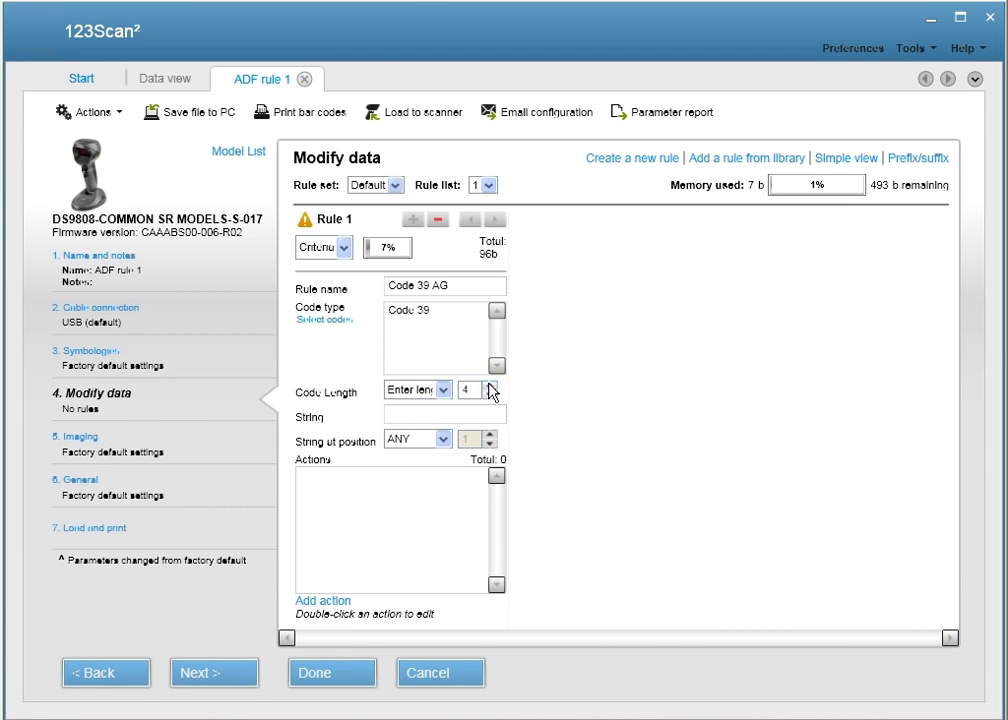
pyautogui.click(490, 386)
# - Set the rule's string criterion to AG and its string position to 1
pyautogui.click(421, 420)
pyautogui.write('AR')
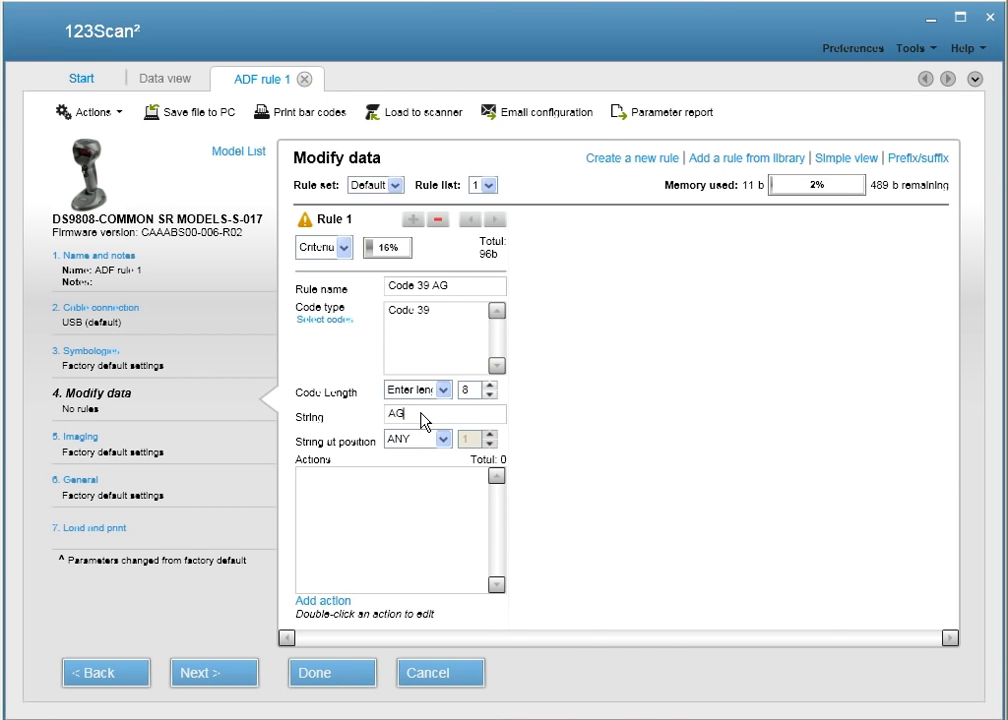
pyautogui.click(446, 441)
pyautogui.click(433, 472)
pyautogui.click(489, 435)
pyautogui.click(489, 435)
pyautogui.click(490, 445)
pyautogui.click(490, 446)
# - Add a Skip Ahead action of 2 characters to the Code 39 AG rule
pyautogui.click(321, 601)
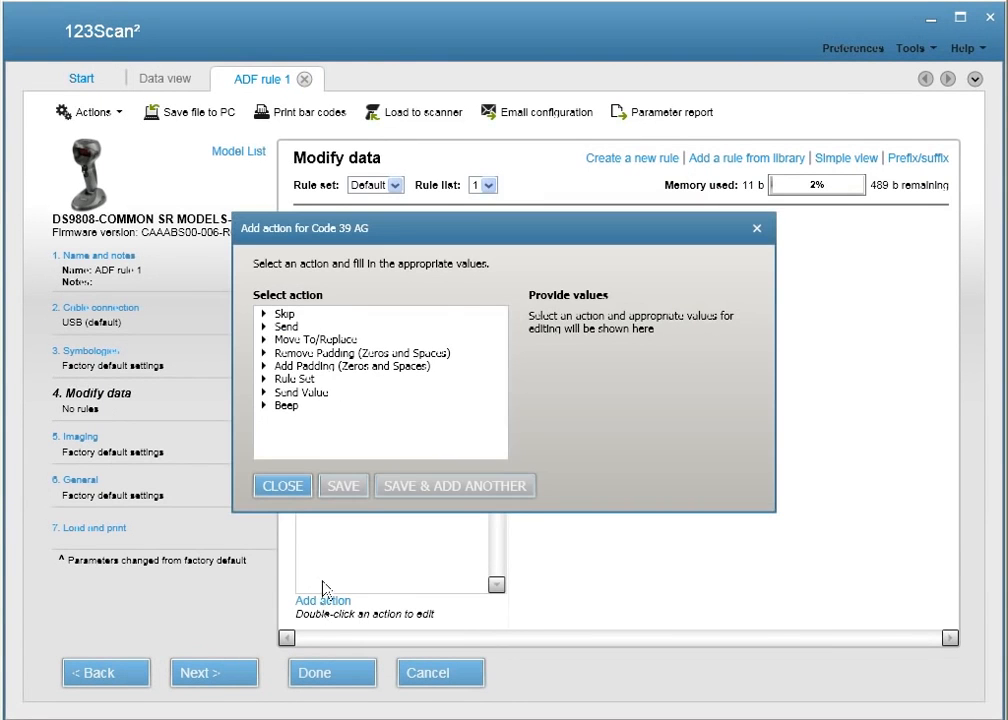
pyautogui.doubleClick(288, 316)
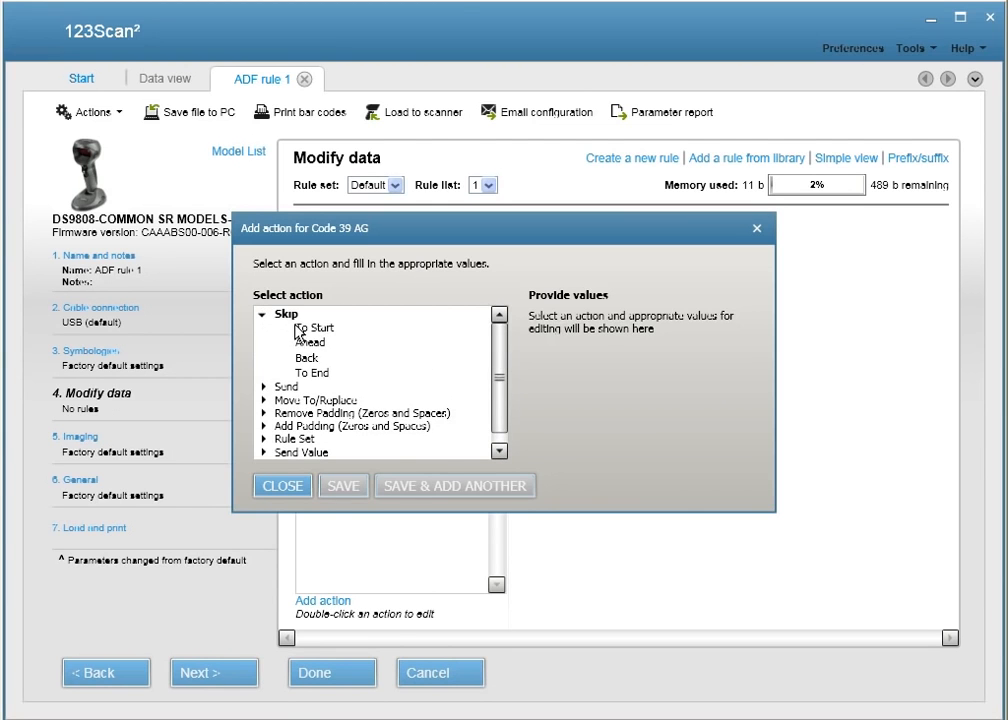
pyautogui.click(308, 343)
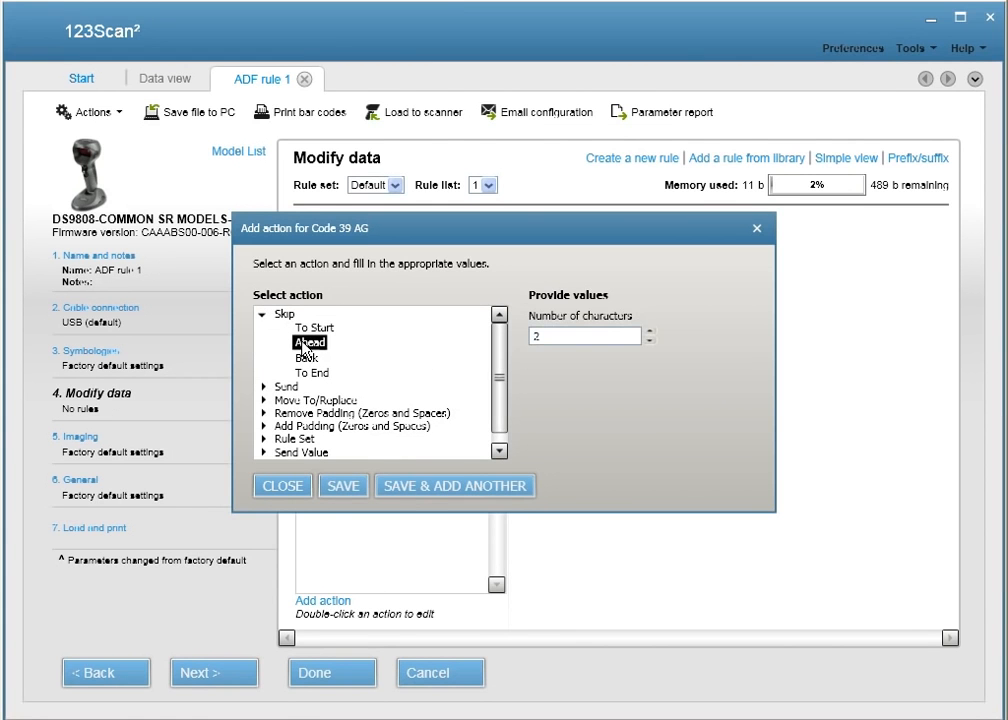
pyautogui.click(650, 332)
pyautogui.click(650, 332)
pyautogui.click(650, 342)
pyautogui.click(650, 342)
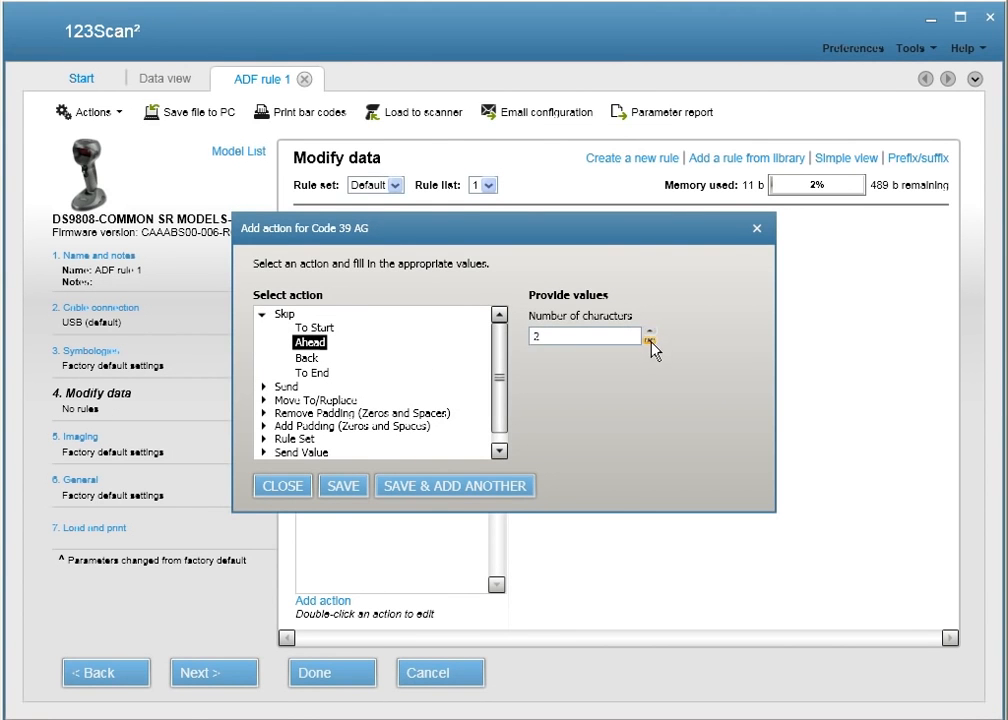
pyautogui.click(339, 488)
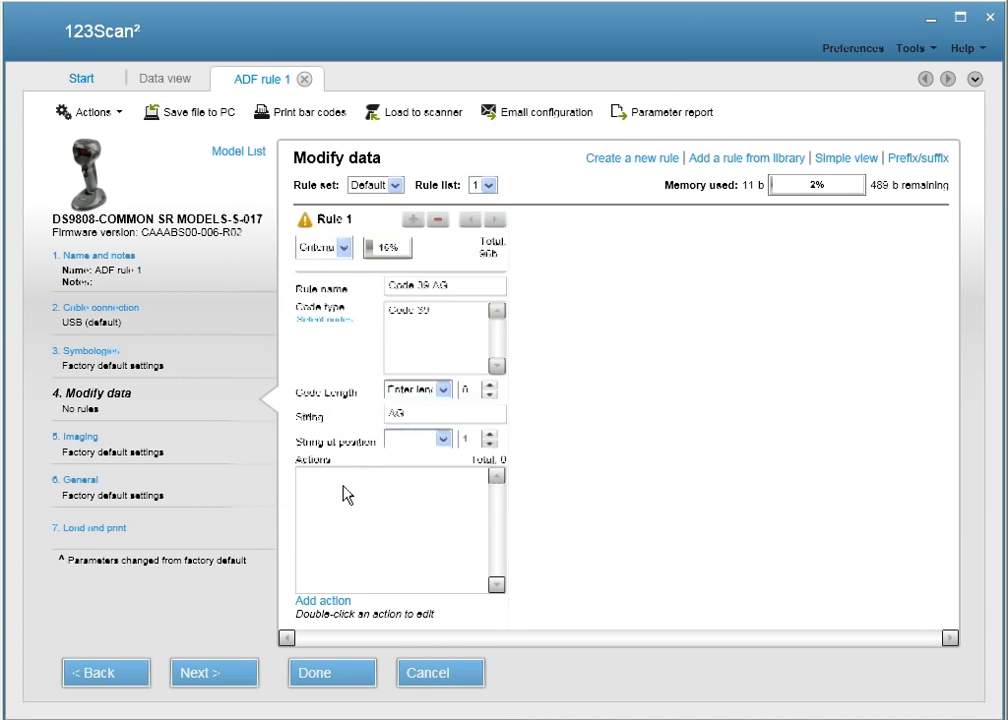
# - Add a Send action for all that remains to the Code 39 AG rule
pyautogui.click(323, 601)
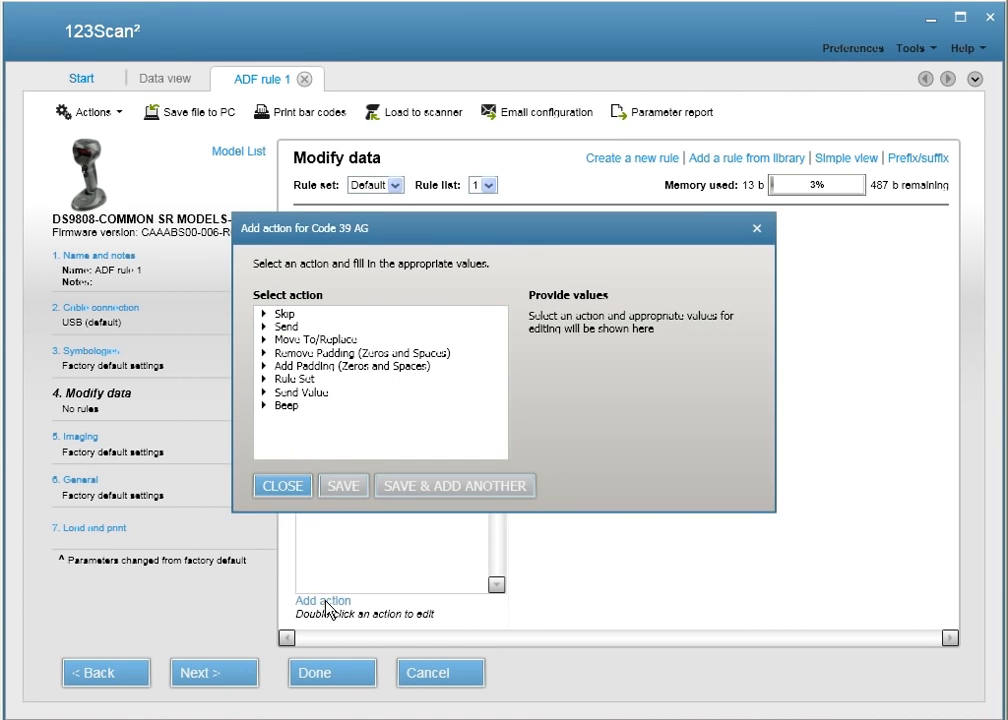
pyautogui.doubleClick(287, 327)
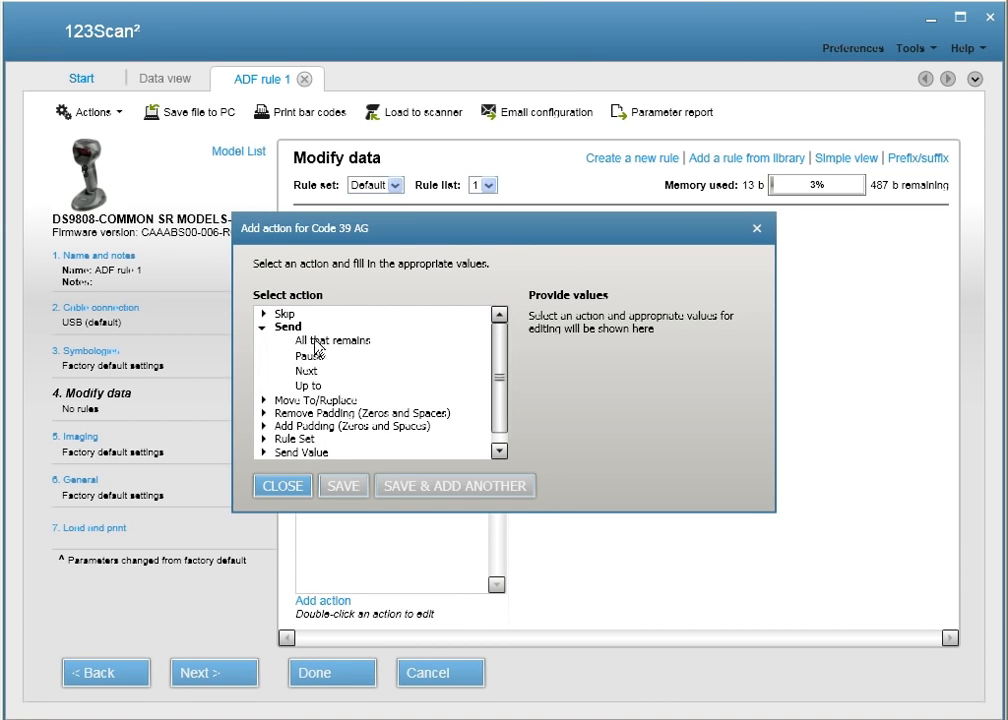
pyautogui.click(316, 342)
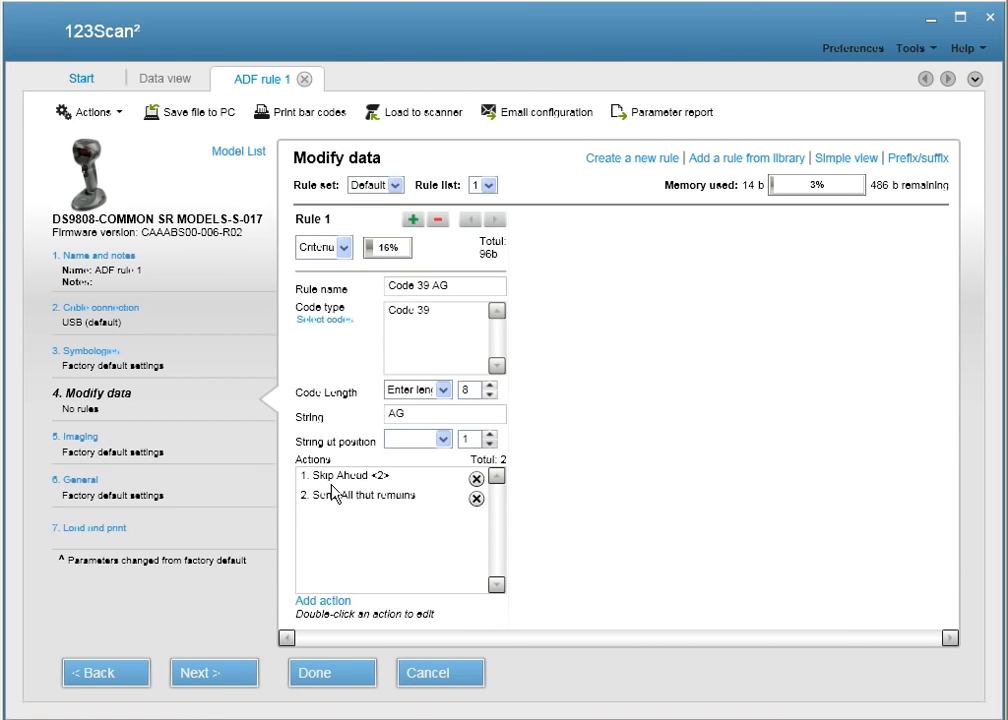
# - Add a Send Extended Key action for Enter to the Code 39 AG rule
pyautogui.click(311, 603)
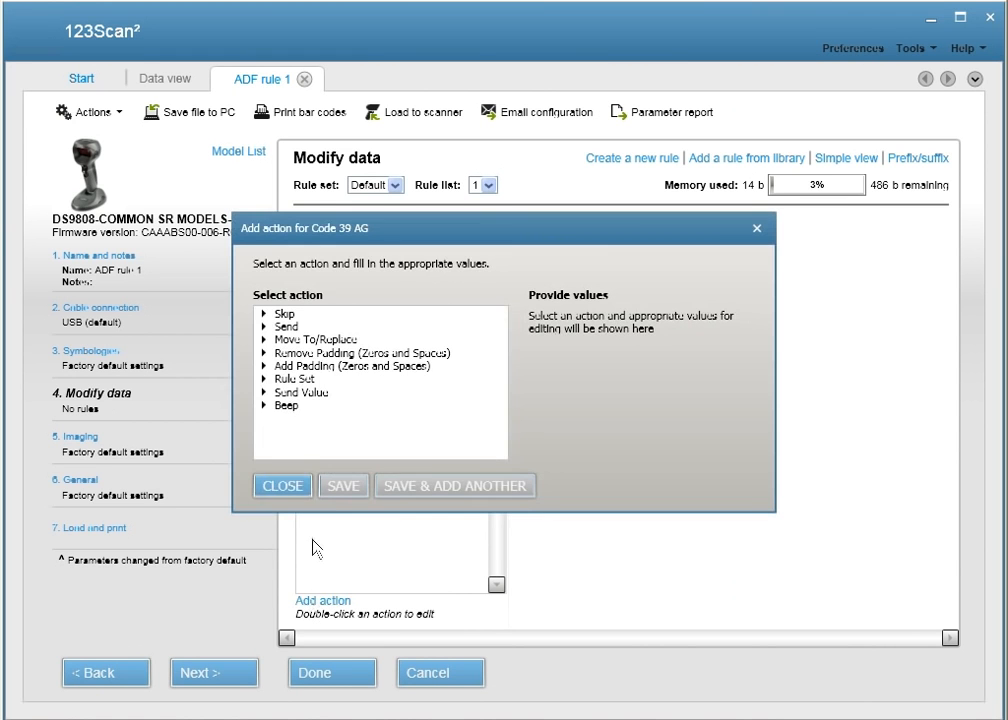
pyautogui.click(290, 393)
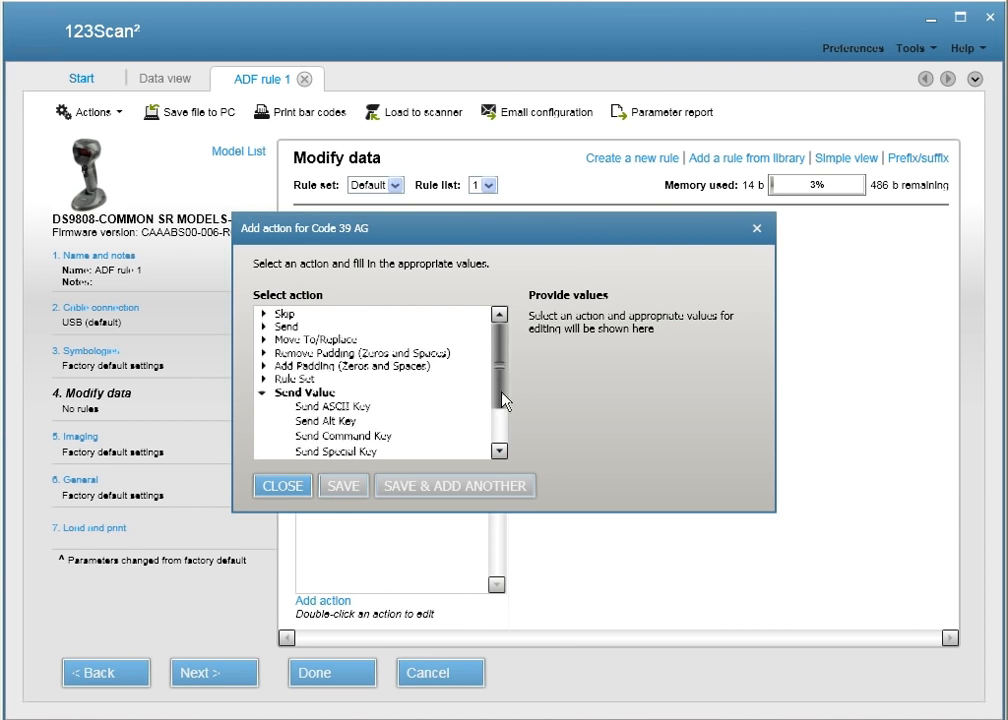
pyautogui.scroll(-2, 503, 400)
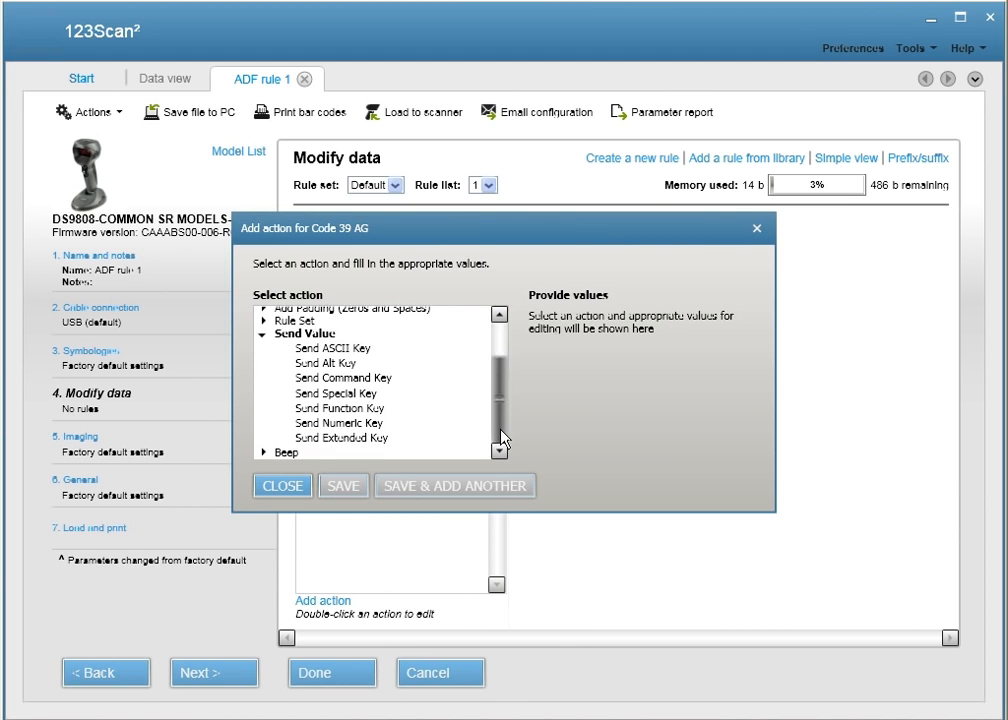
pyautogui.click(345, 438)
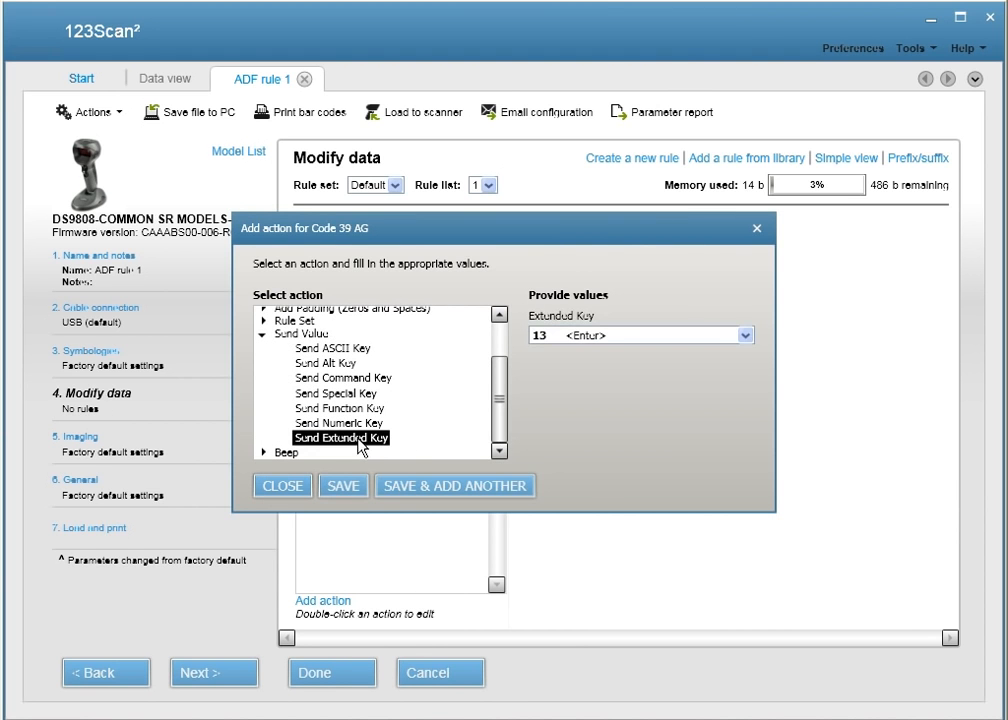
pyautogui.click(608, 340)
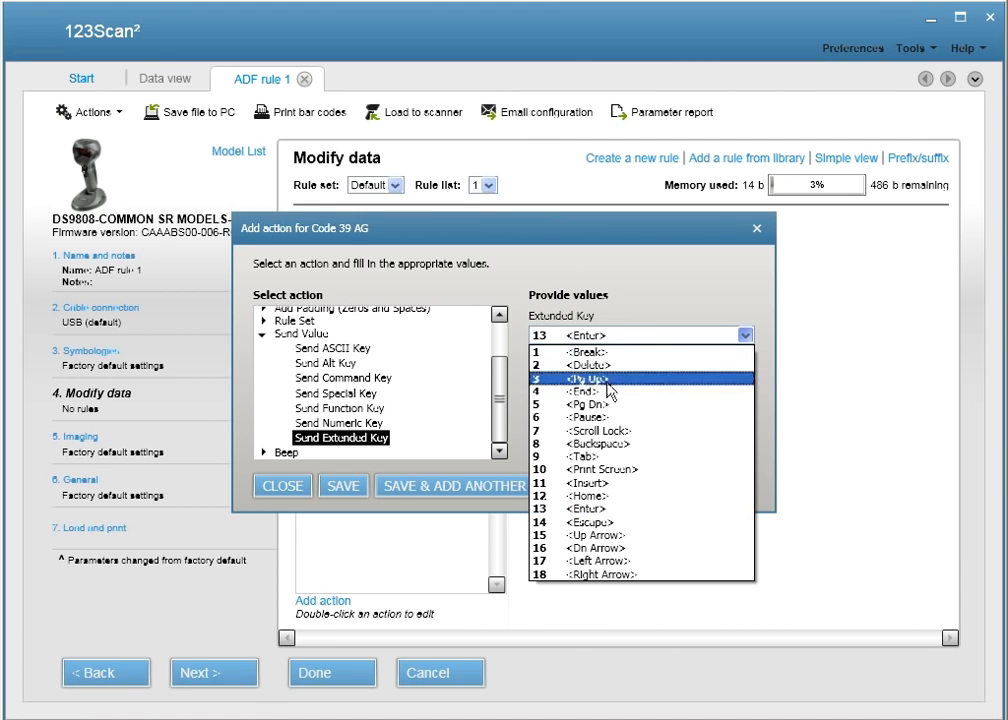
pyautogui.click(607, 509)
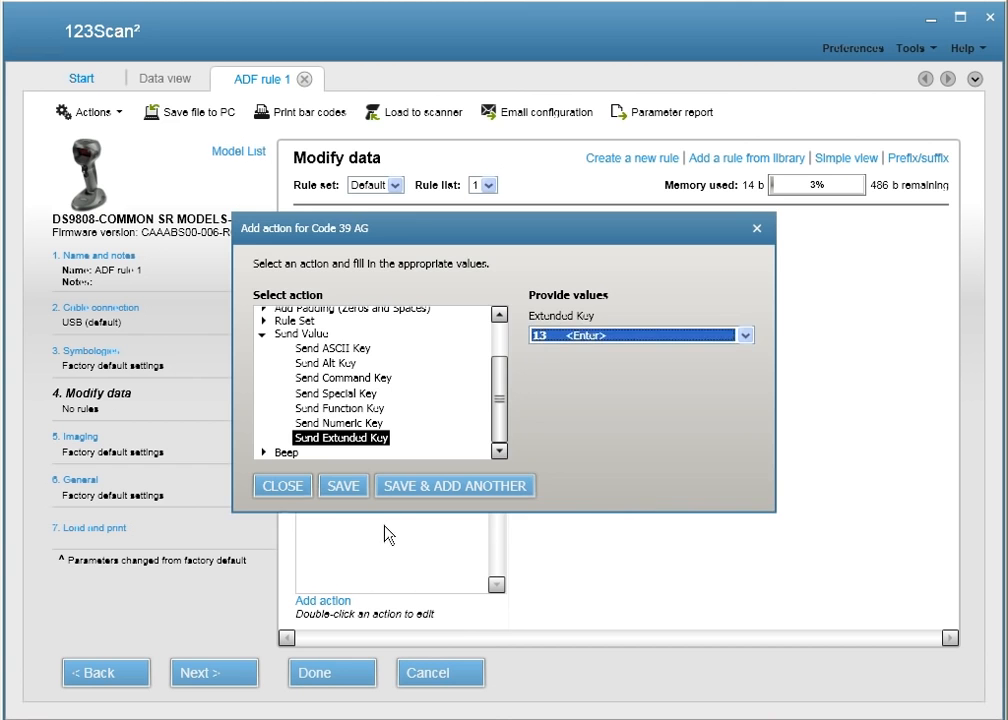
pyautogui.click(350, 492)
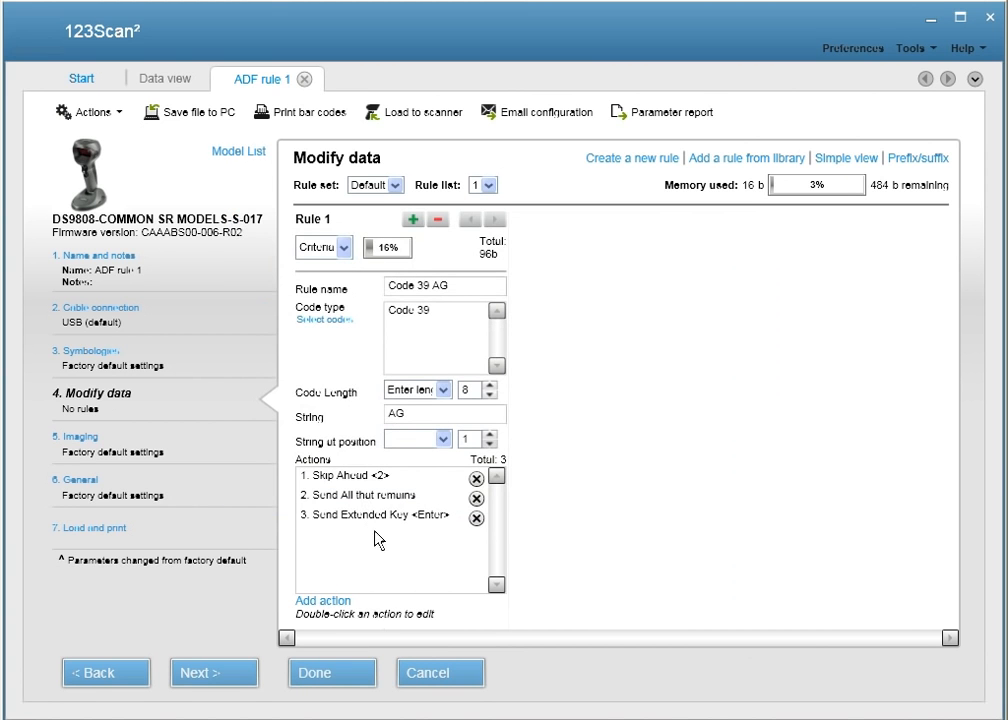
# - Add a Skip To Start action to the Code 39 AG rule
pyautogui.click(325, 604)
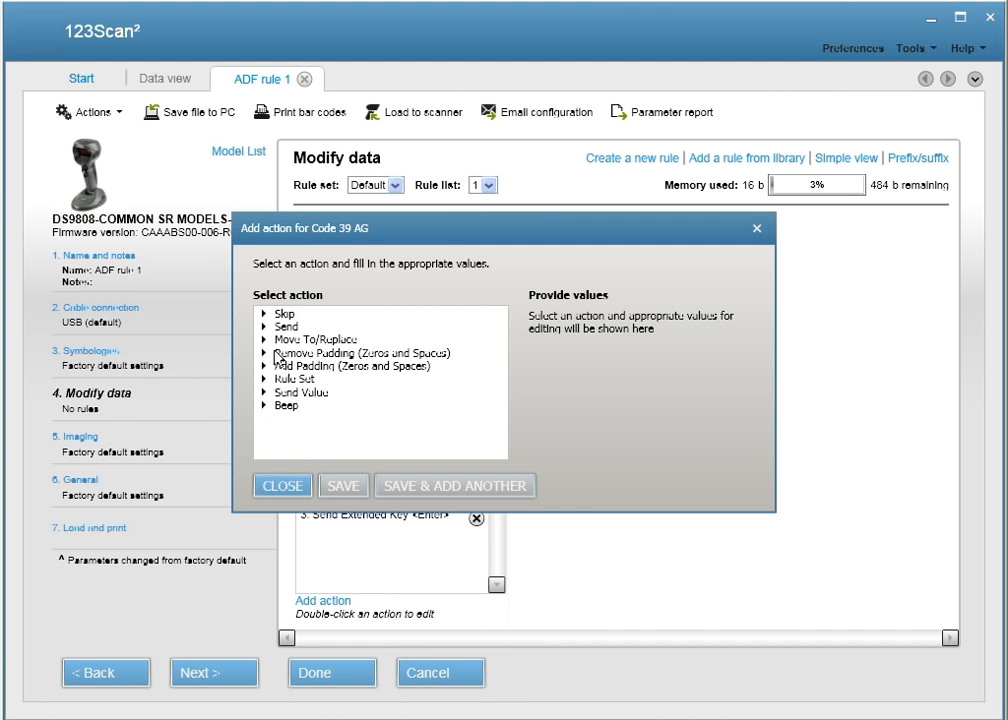
pyautogui.click(283, 314)
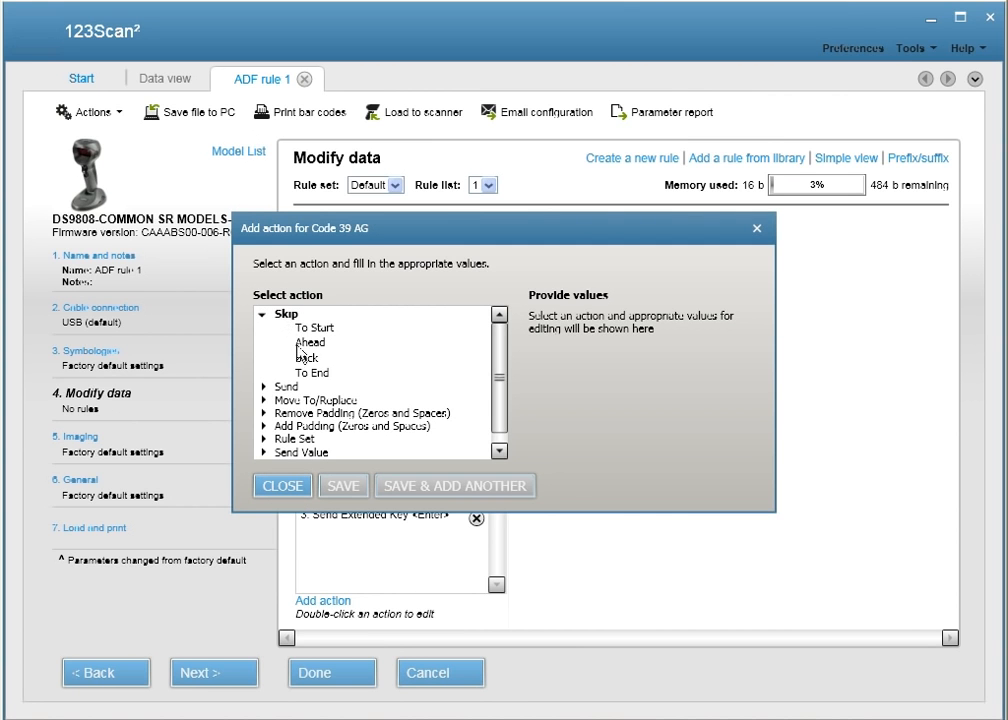
pyautogui.click(301, 329)
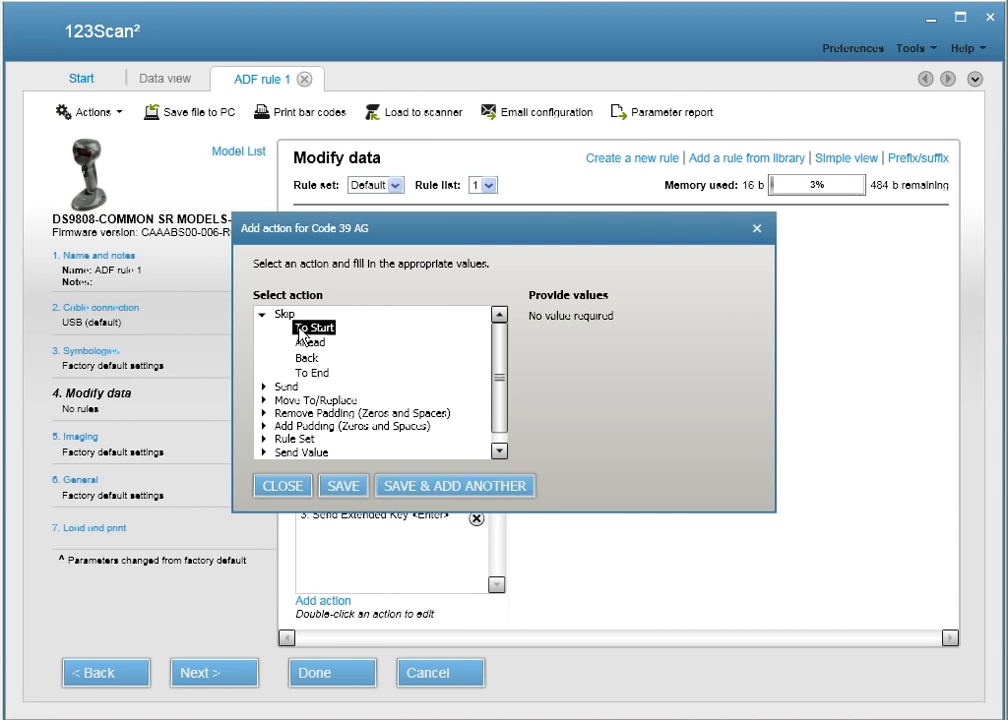
pyautogui.click(341, 484)
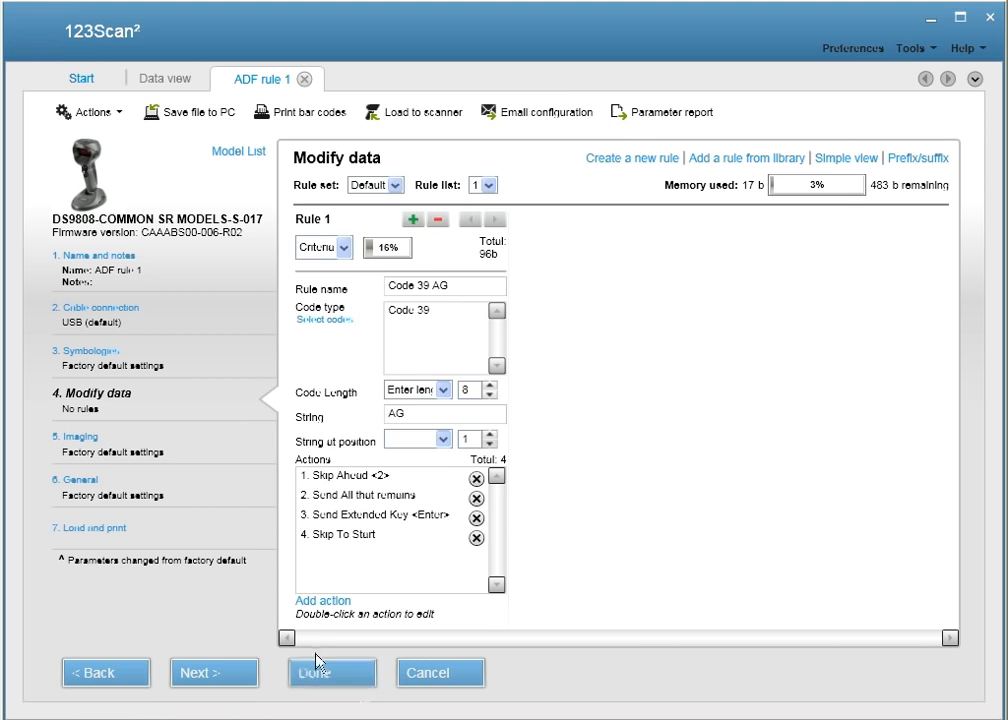
# - Add a Send Next action of 2 characters to the Code 39 AG rule
pyautogui.click(312, 601)
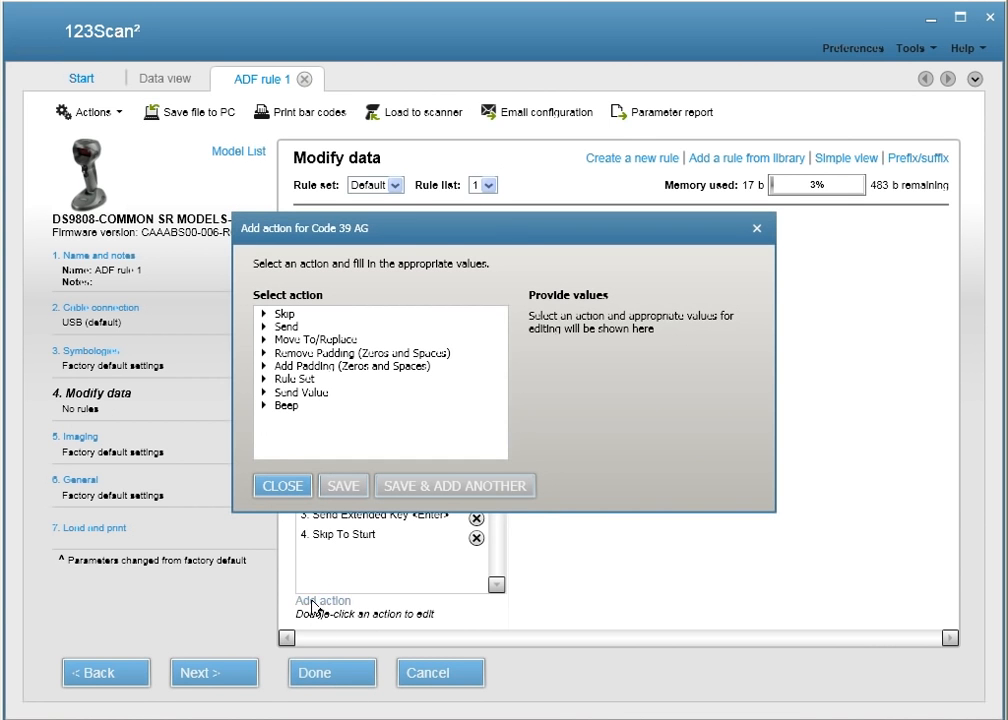
pyautogui.click(285, 327)
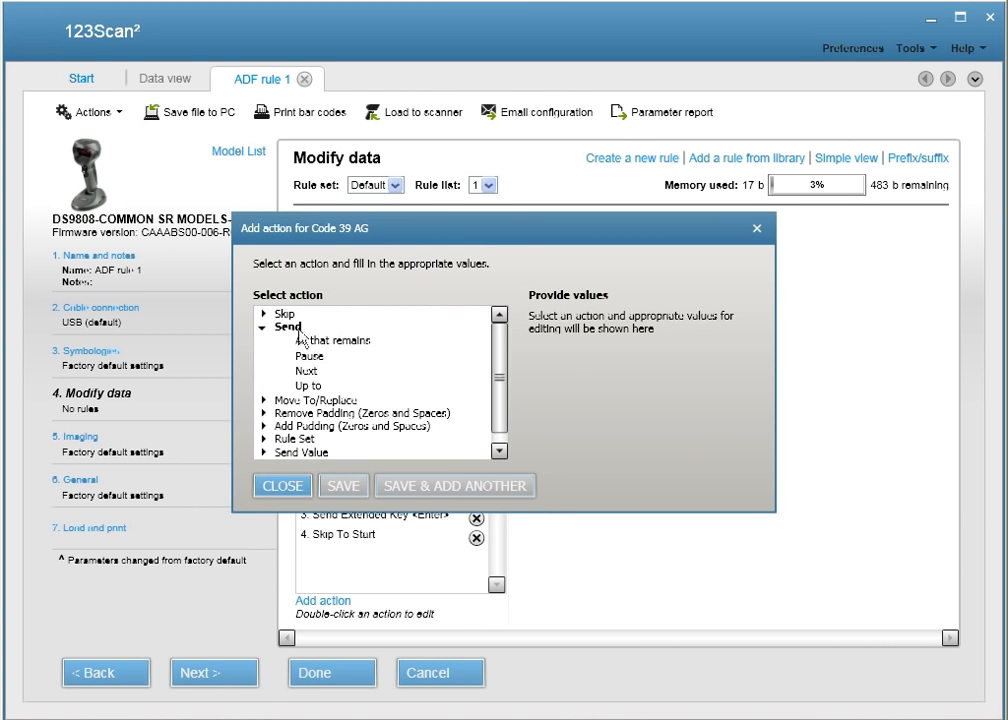
pyautogui.click(307, 370)
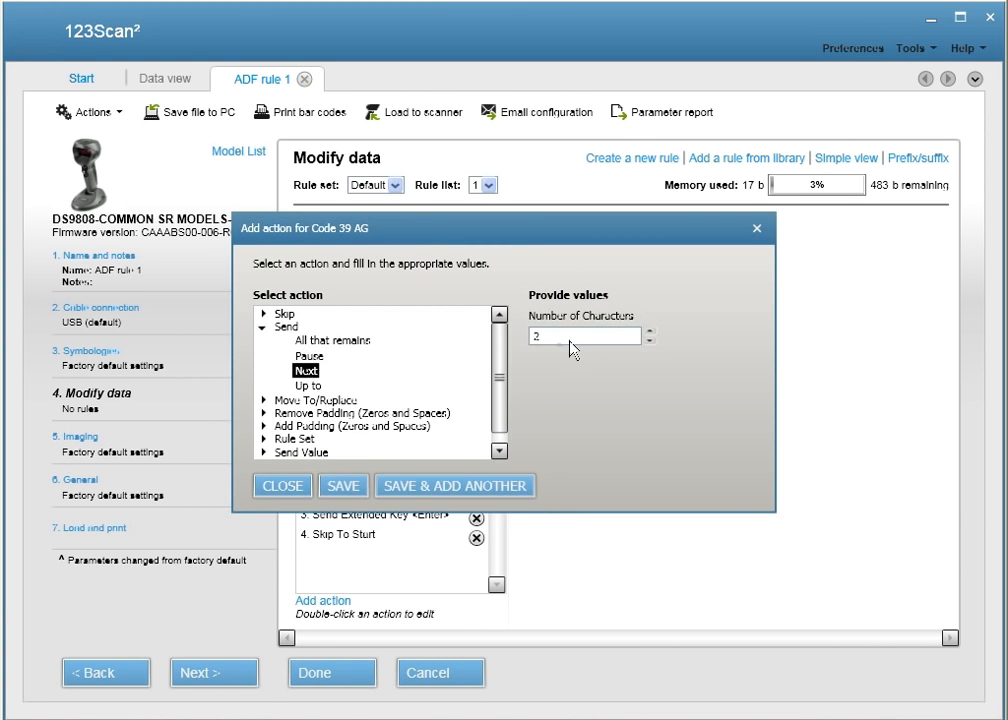
pyautogui.click(650, 332)
pyautogui.click(650, 330)
pyautogui.click(650, 339)
pyautogui.click(650, 339)
pyautogui.click(345, 485)
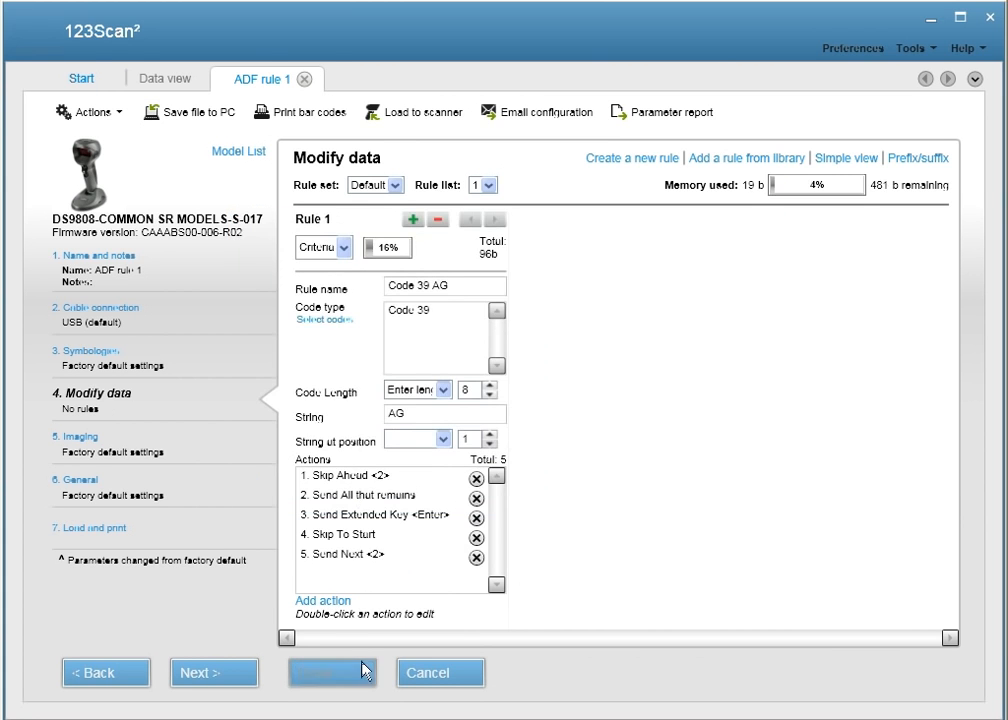
# - Add a Send Extended Key action for Tab to the Code 39 AG rule
pyautogui.click(326, 601)
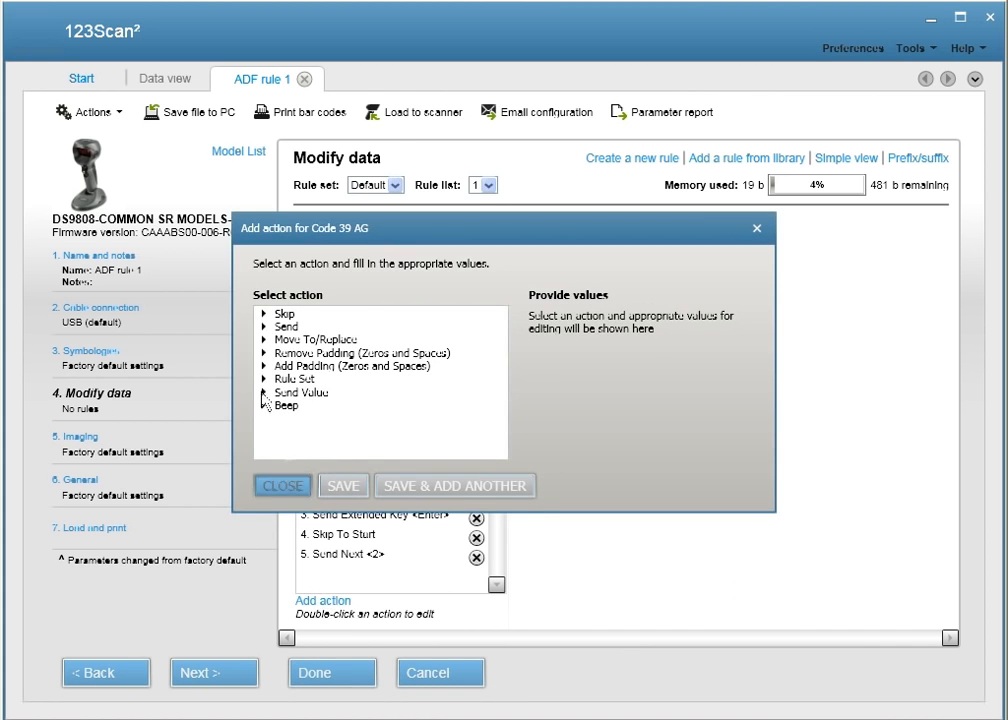
pyautogui.click(300, 393)
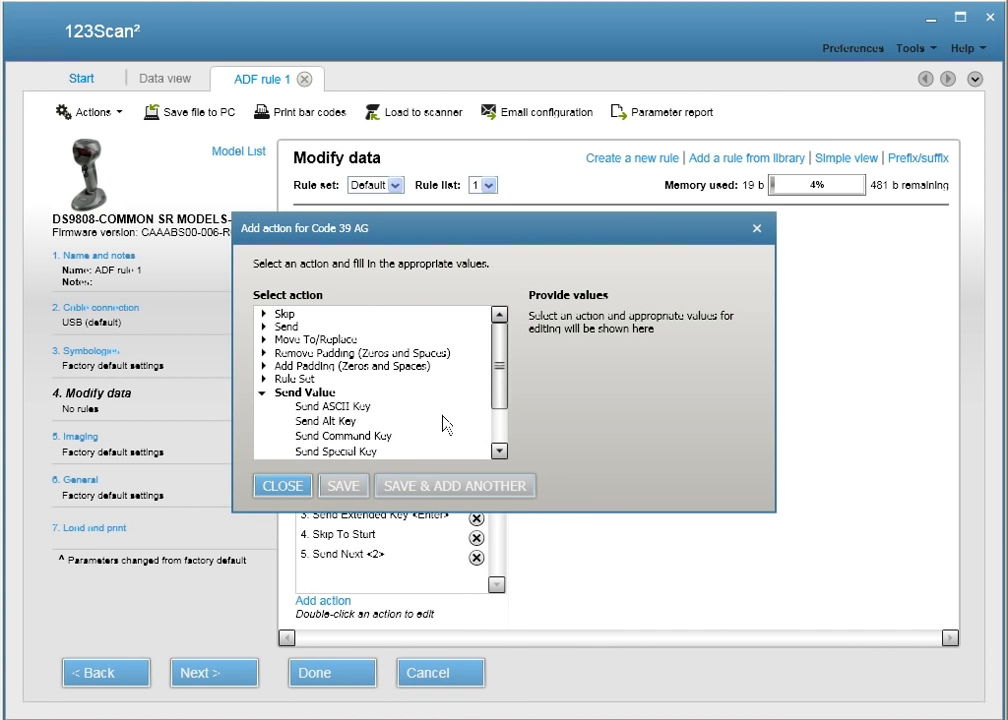
pyautogui.scroll(-4, 495, 400)
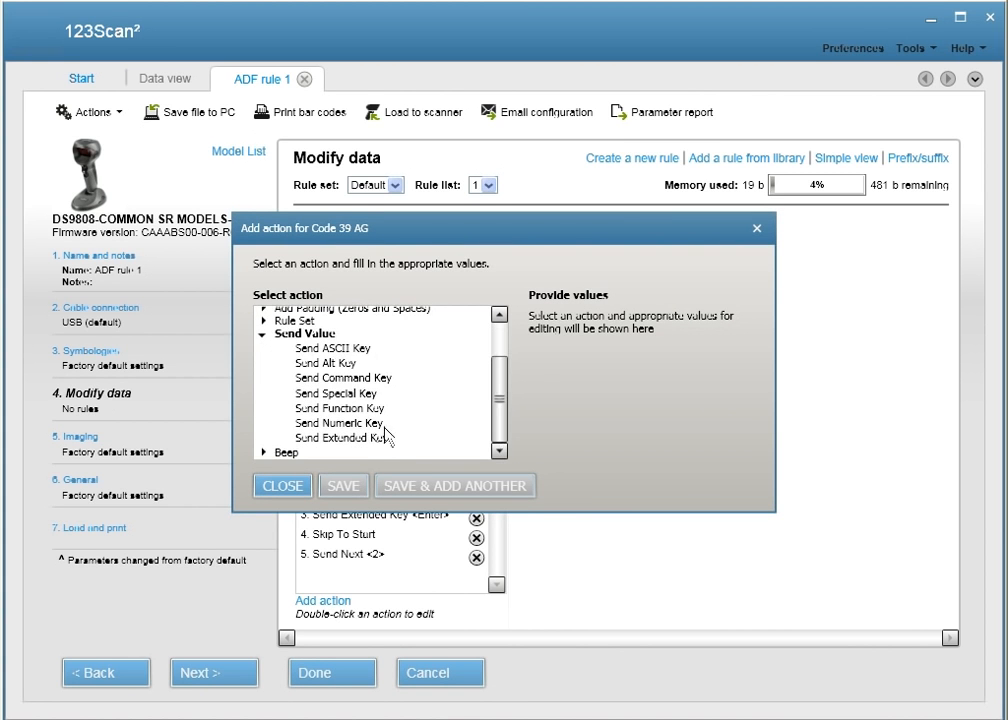
pyautogui.click(370, 426)
pyautogui.click(372, 439)
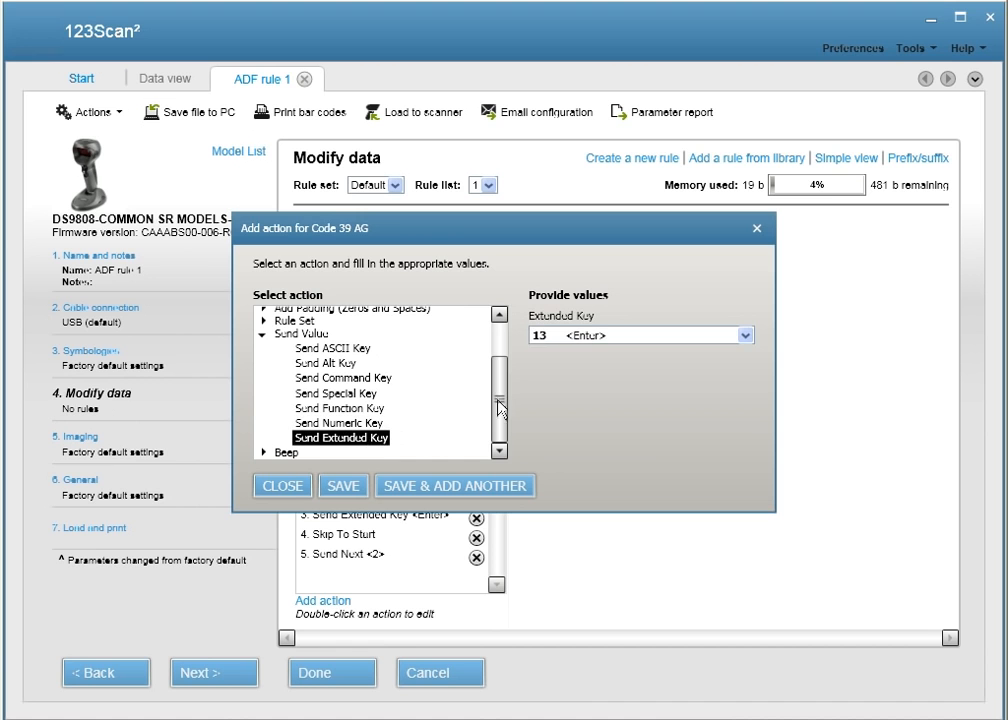
pyautogui.click(589, 338)
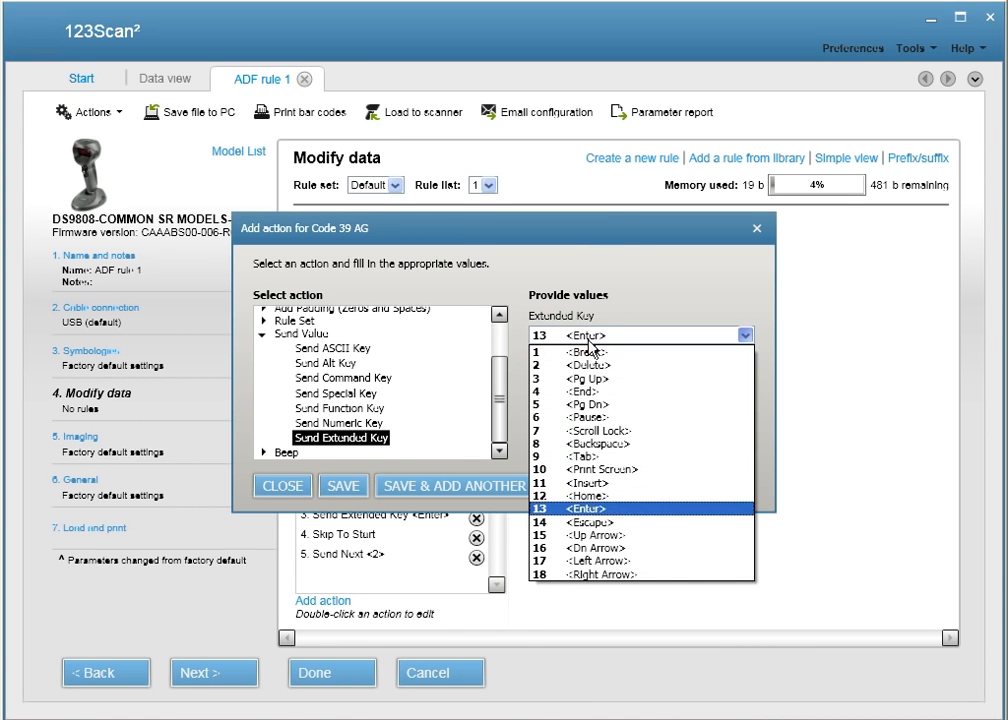
pyautogui.click(603, 457)
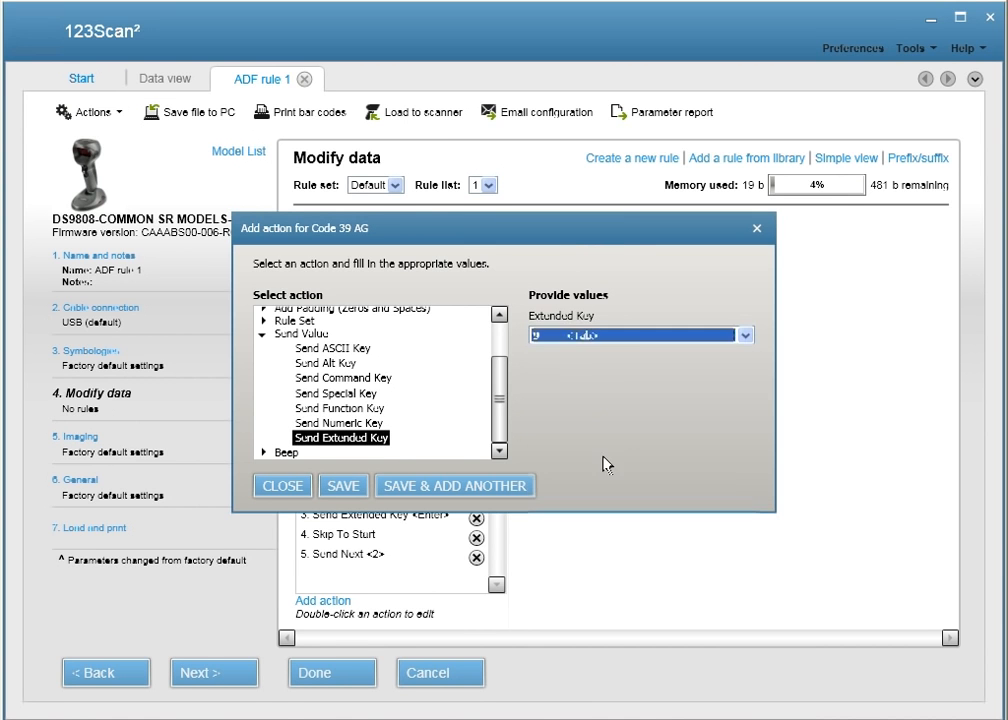
pyautogui.click(341, 486)
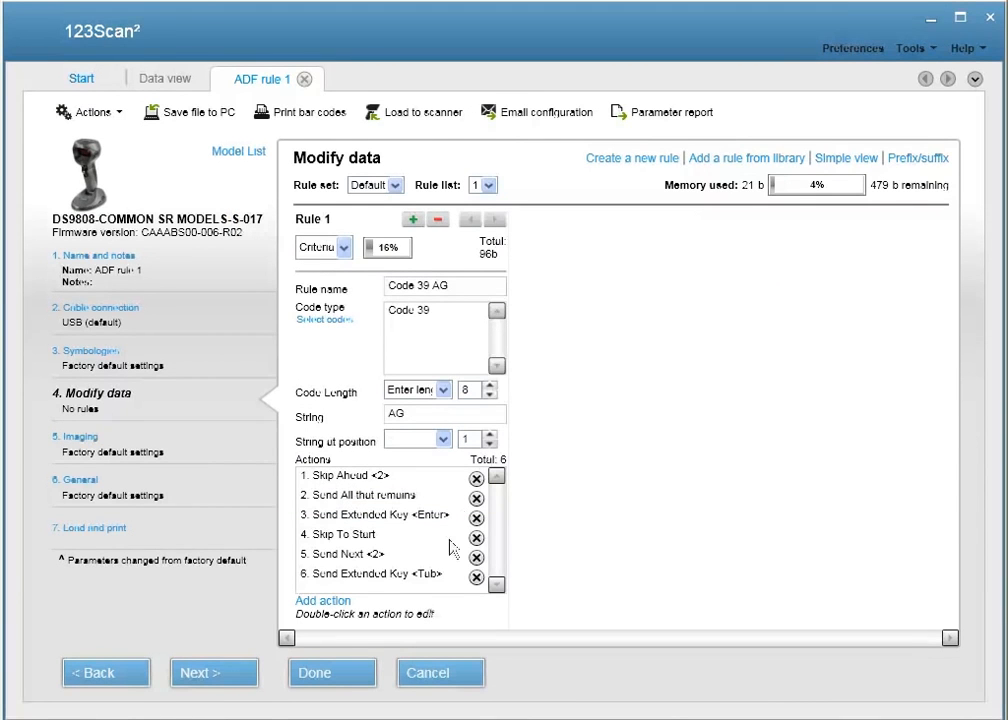
# - Add the finished Code 39 AG rule to the rule library
pyautogui.click(413, 221)
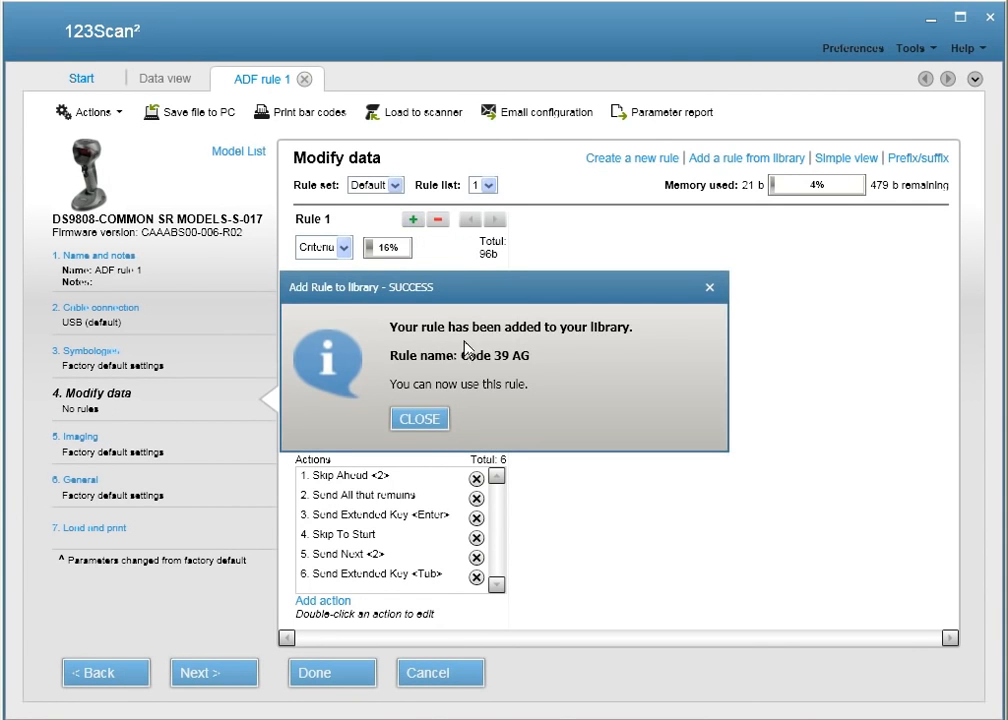
pyautogui.click(421, 419)
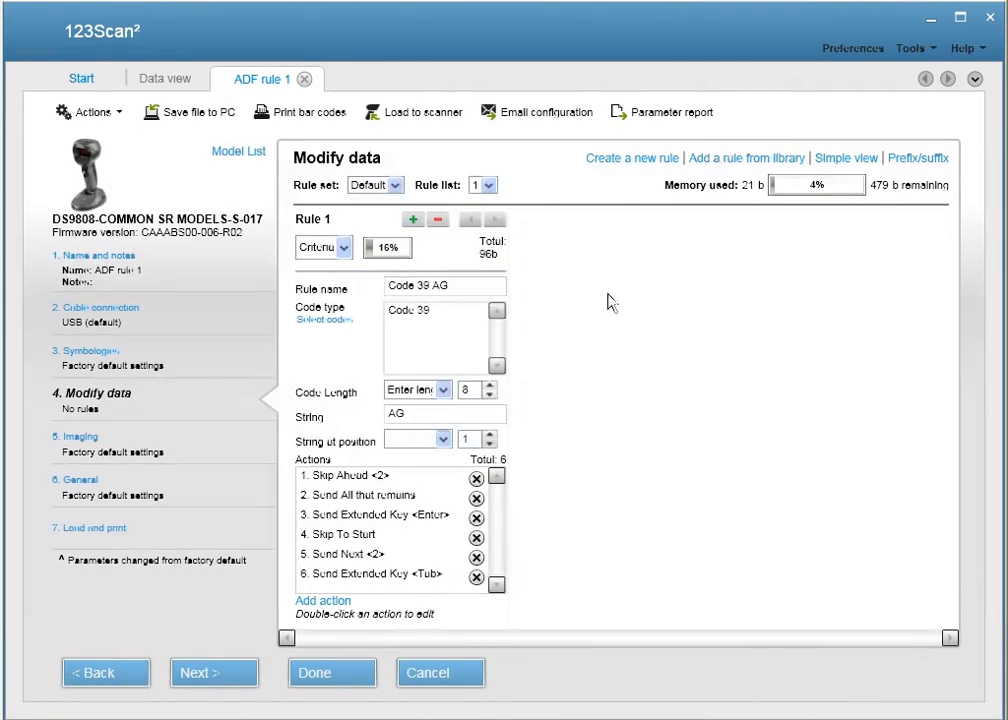
# - Insert the library rule Append a Tab as a second rule, and remove it from the rule set again
pyautogui.click(721, 168)
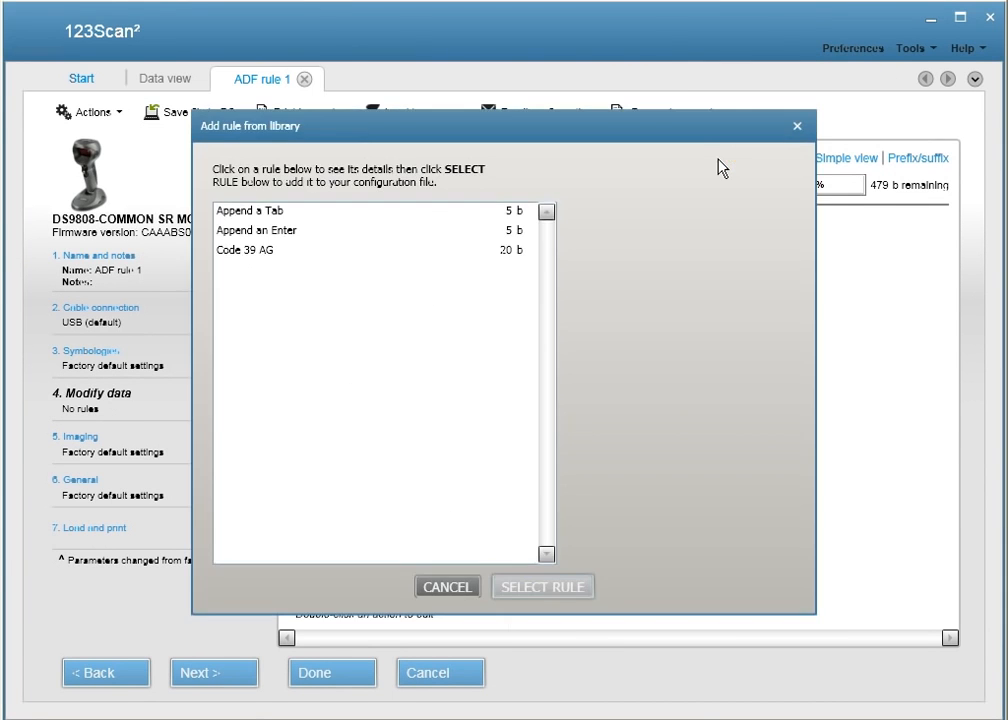
pyautogui.click(261, 213)
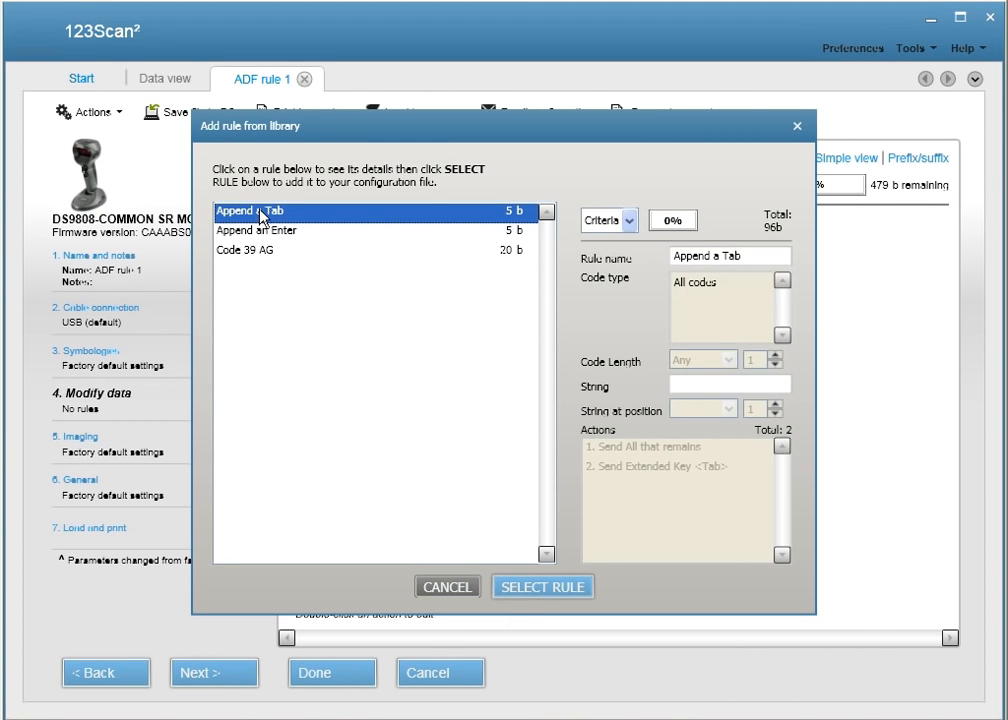
pyautogui.click(542, 589)
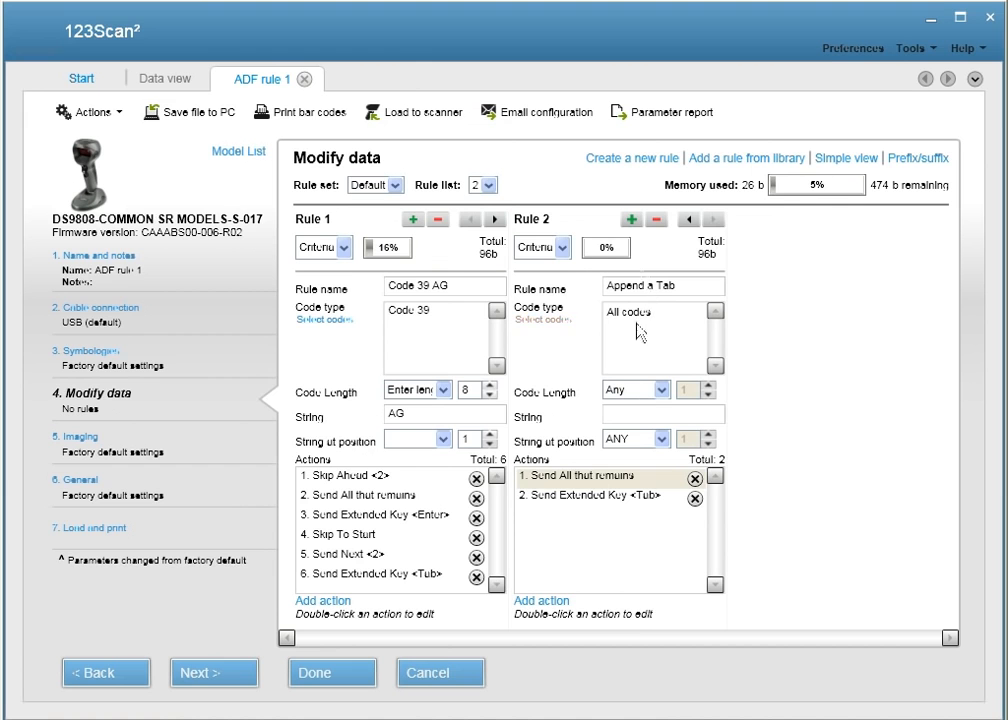
pyautogui.click(656, 220)
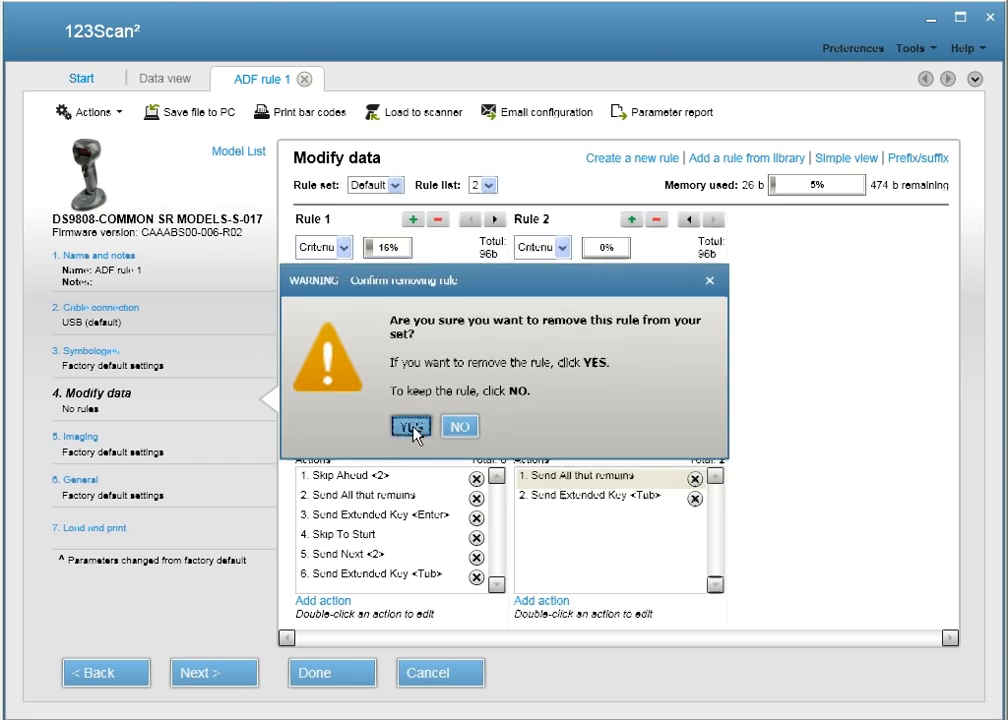
pyautogui.click(412, 428)
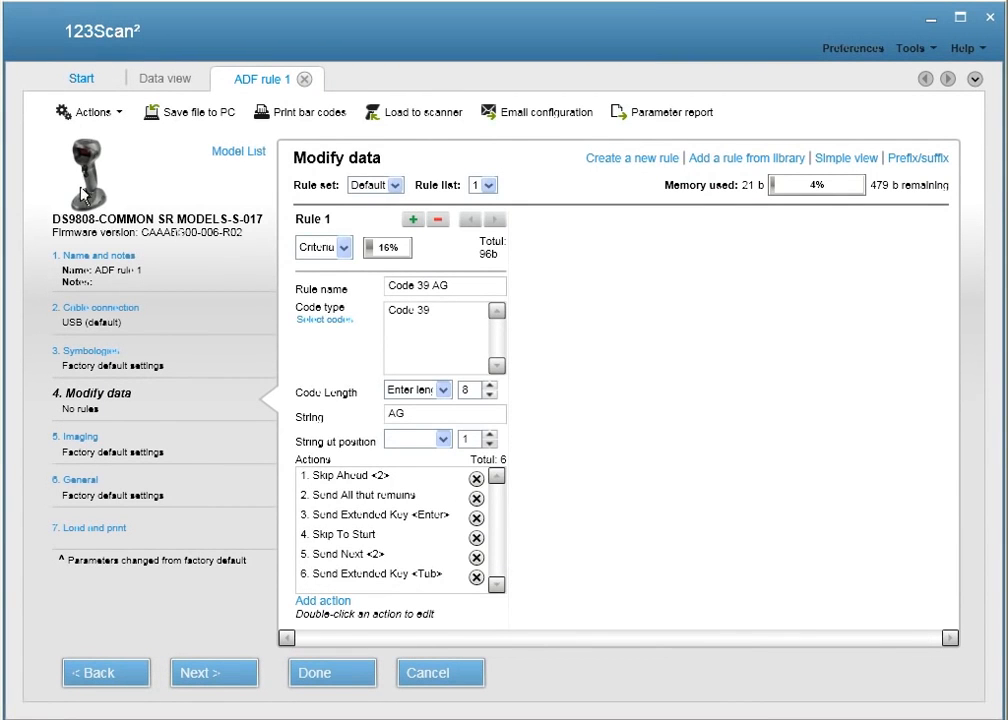
# - Save the ADF rule 1 configuration to the PC as a scanner configuration file in the Configuration Files folder, keeping the suggested name
pyautogui.click(179, 118)
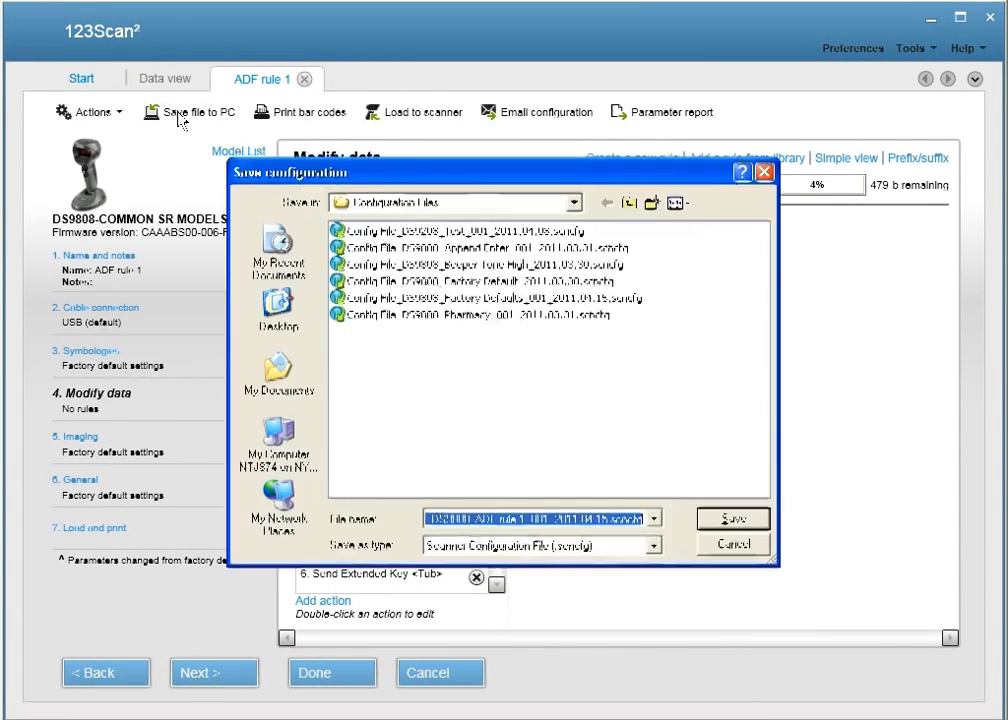
pyautogui.click(733, 518)
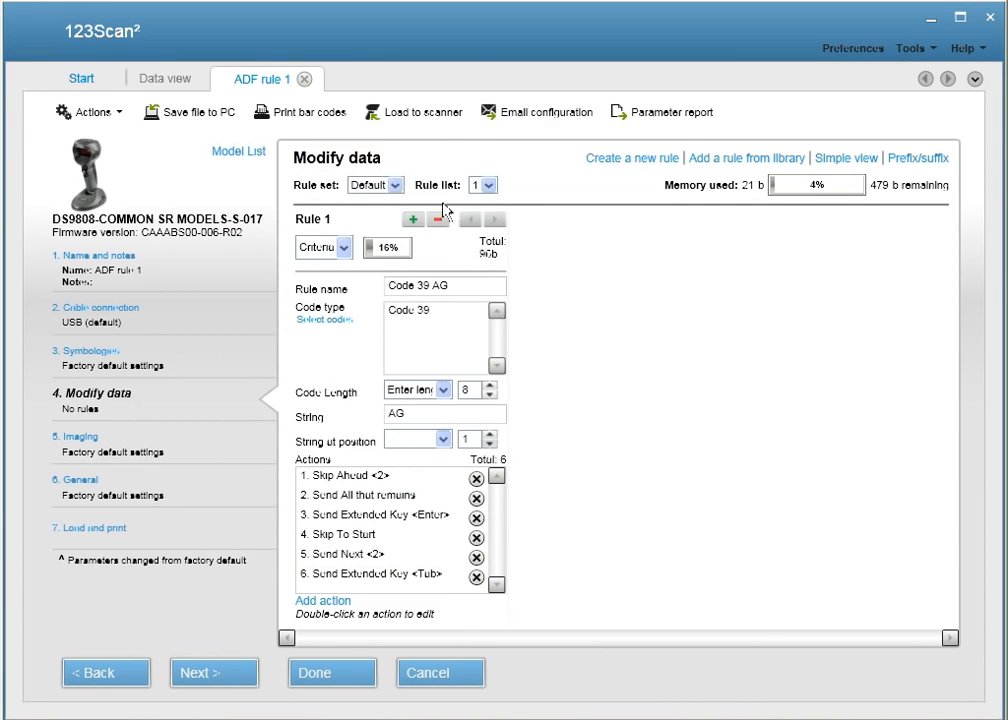
# - Load the configuration onto the USB-connected DS9808 scanner and close the loading dialog
pyautogui.click(415, 116)
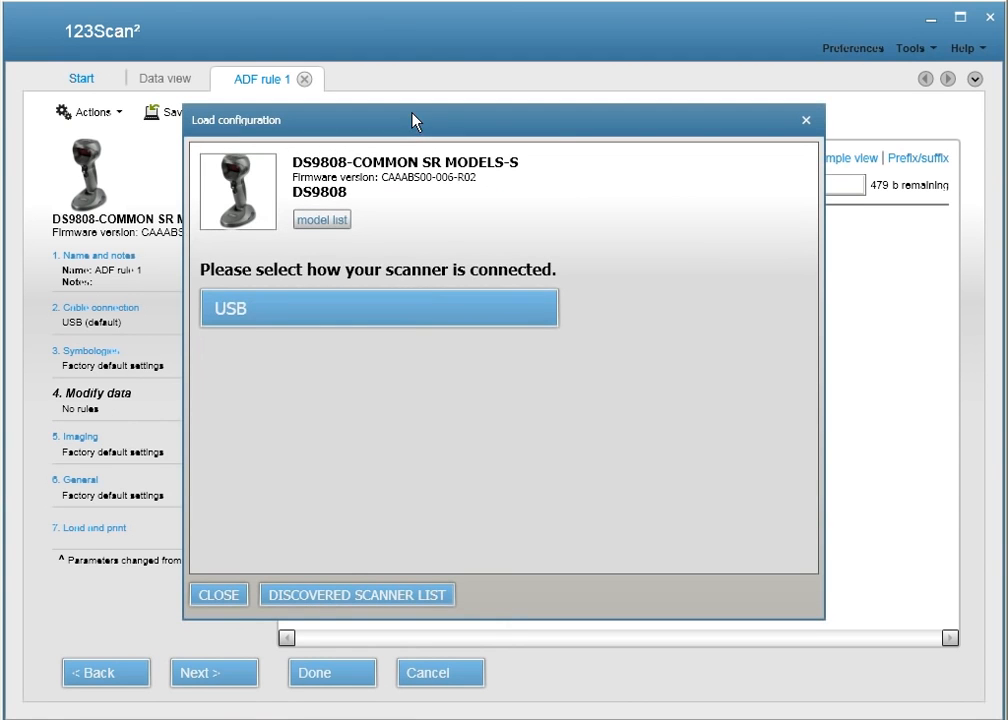
pyautogui.click(410, 318)
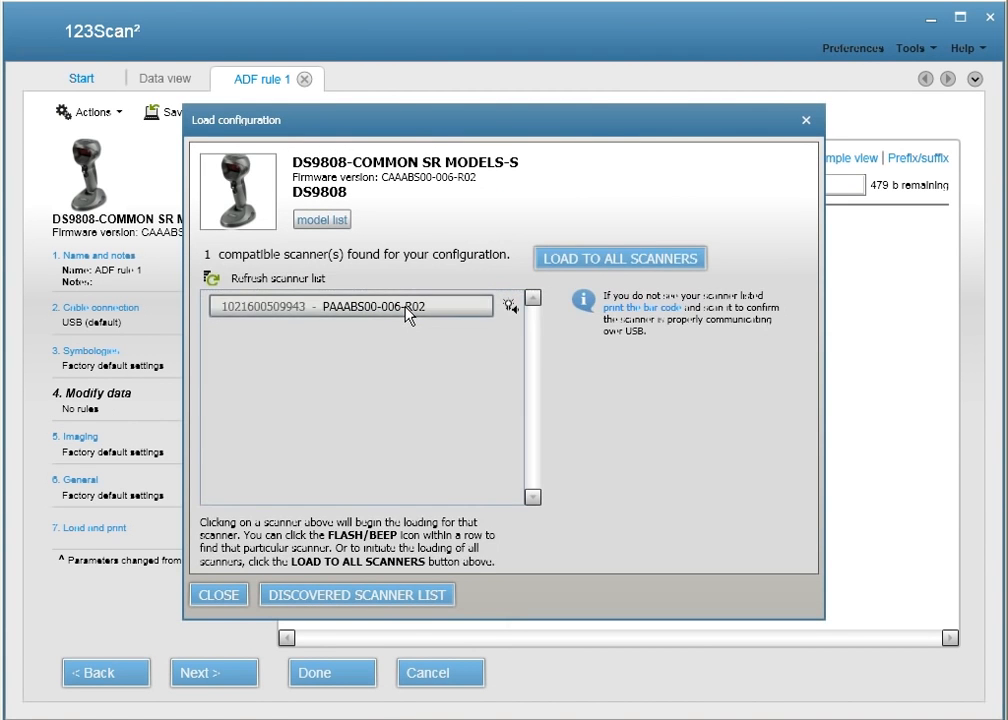
pyautogui.click(407, 312)
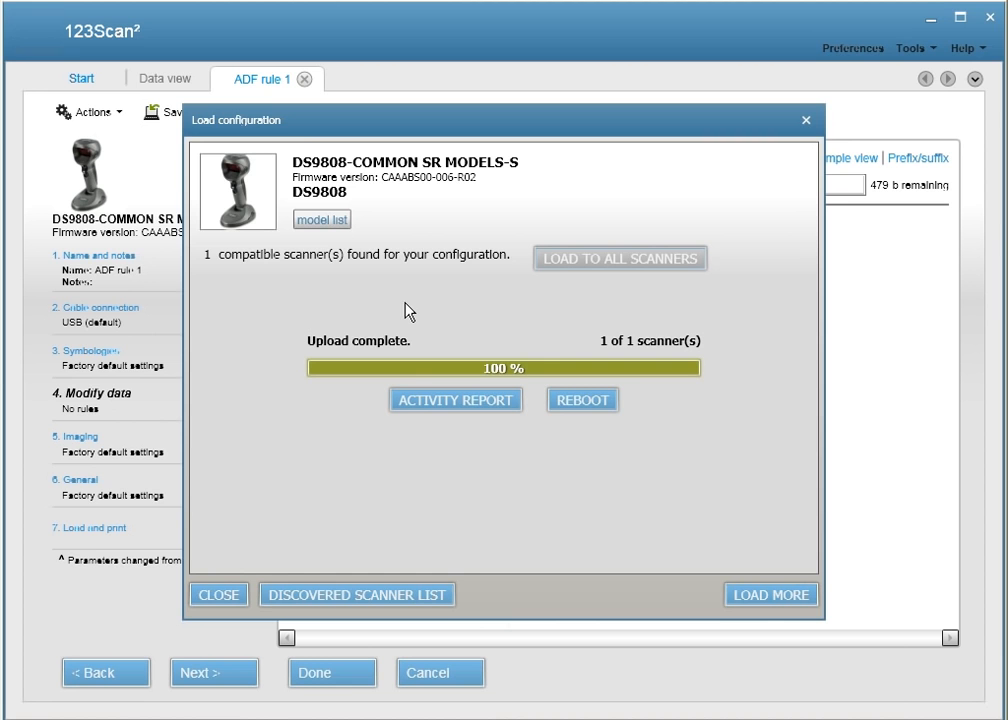
pyautogui.click(204, 592)
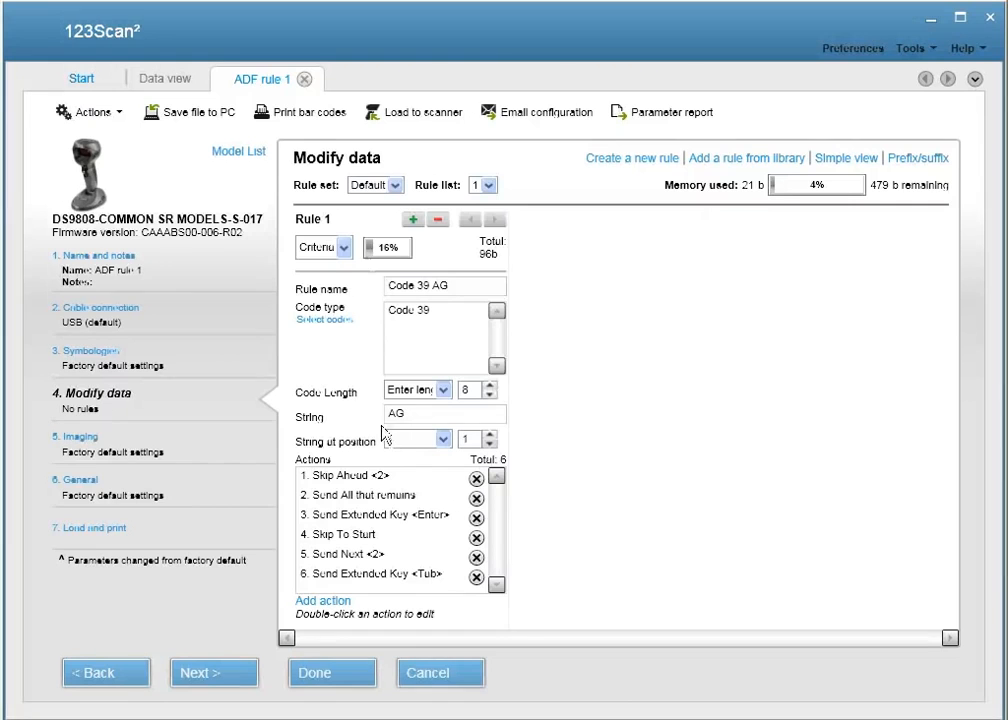
# - Open the DS9808's barcode data viewer in HID Keyboard Emulation (USB) mode and compare the scan output without and with non-printable characters
pyautogui.click(175, 84)
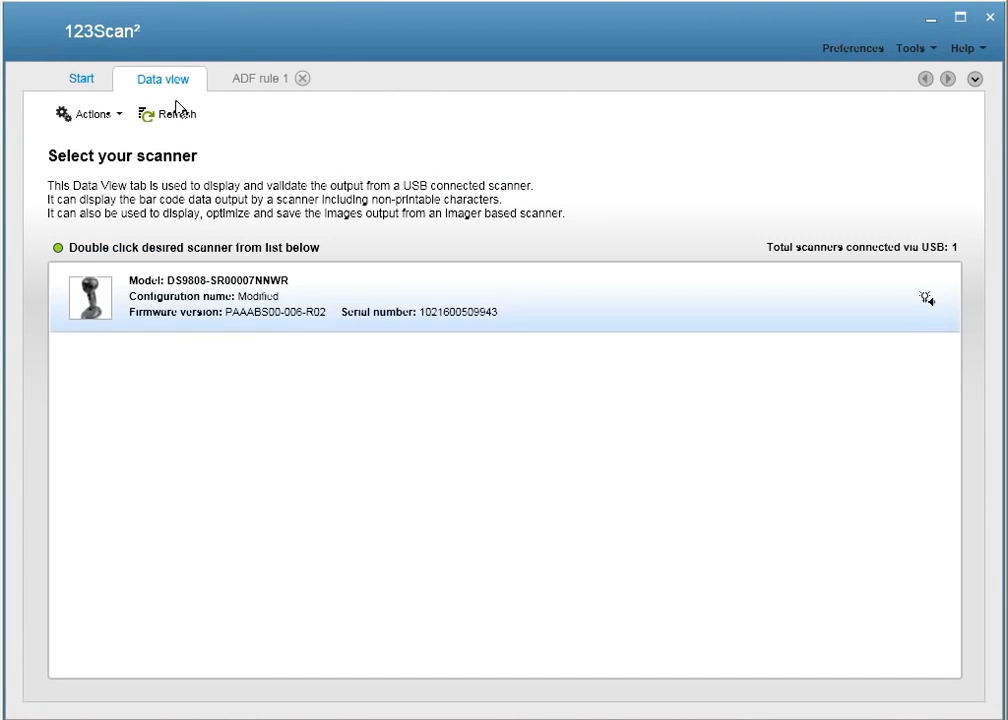
pyautogui.doubleClick(155, 282)
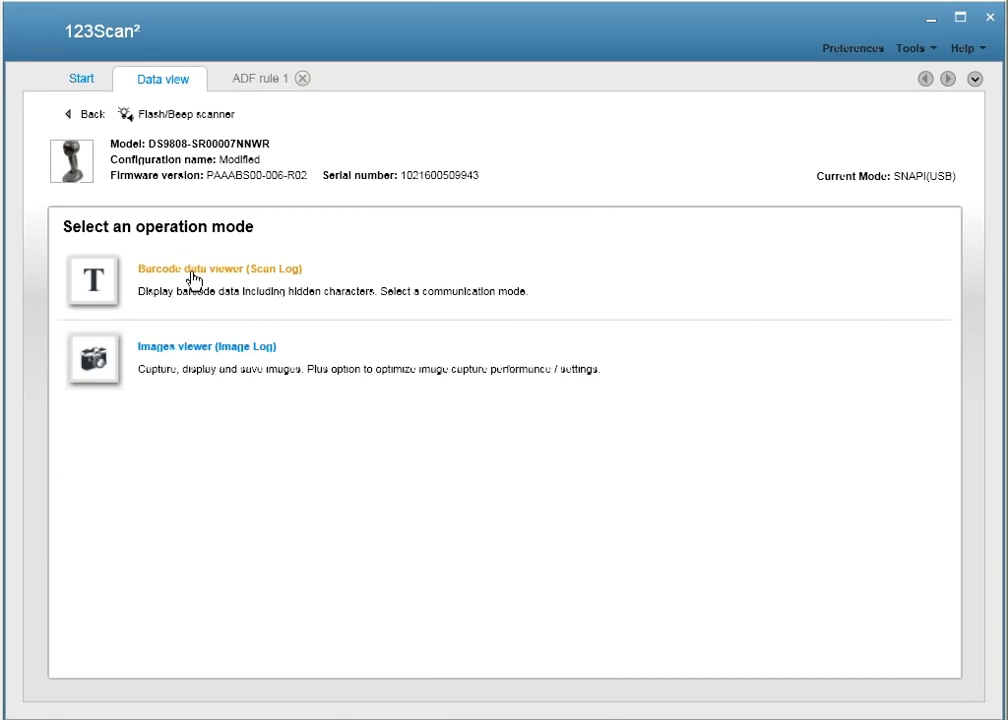
pyautogui.click(193, 276)
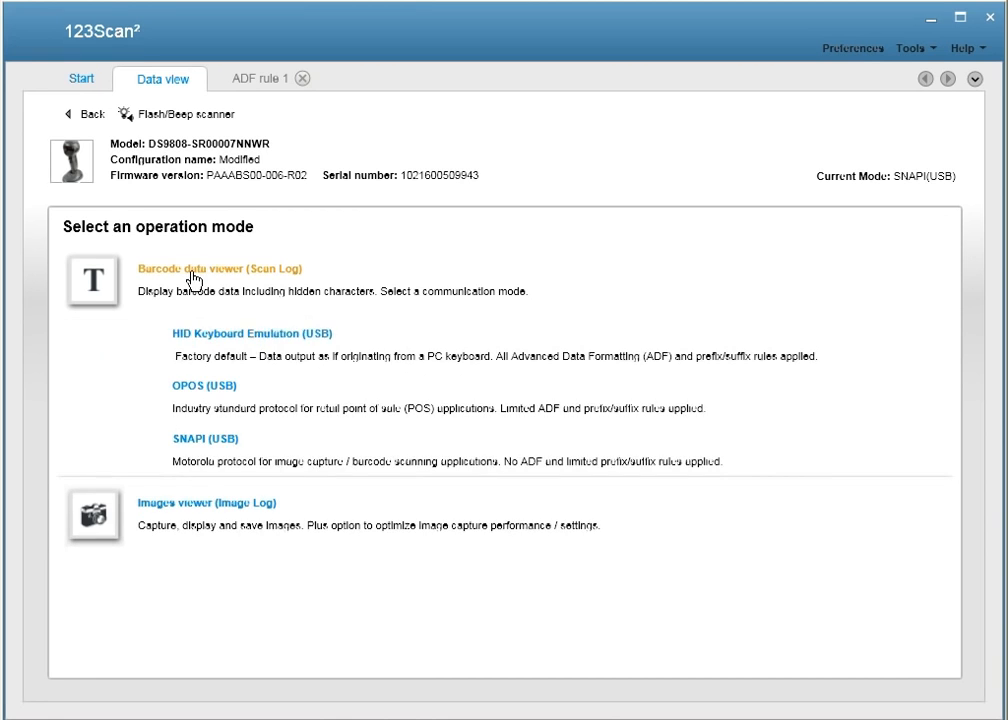
pyautogui.click(218, 336)
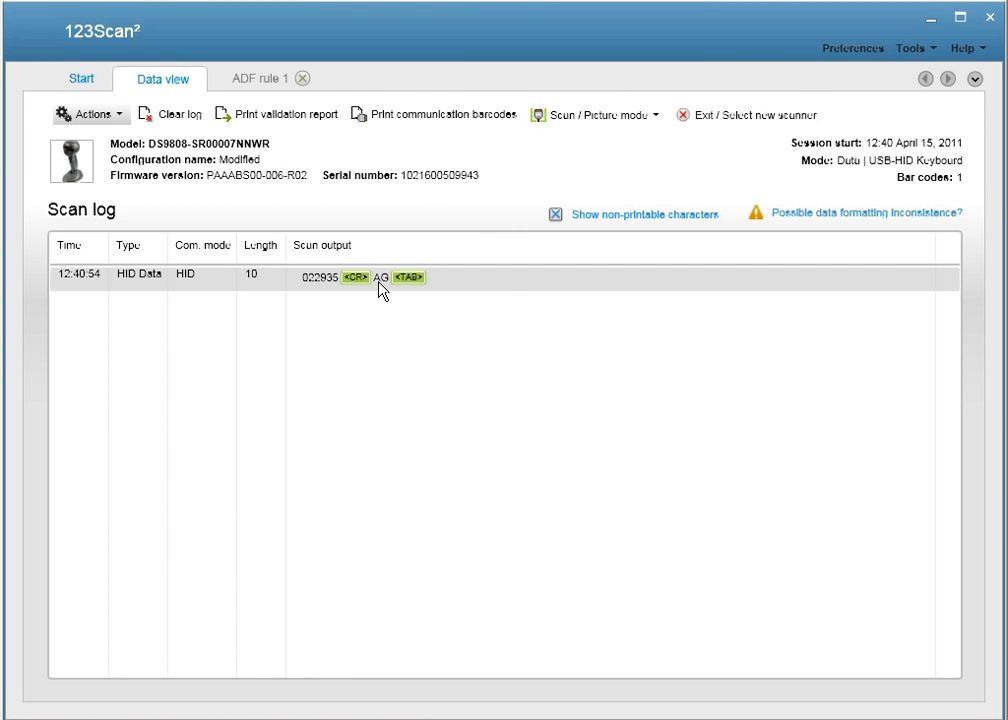
pyautogui.click(555, 216)
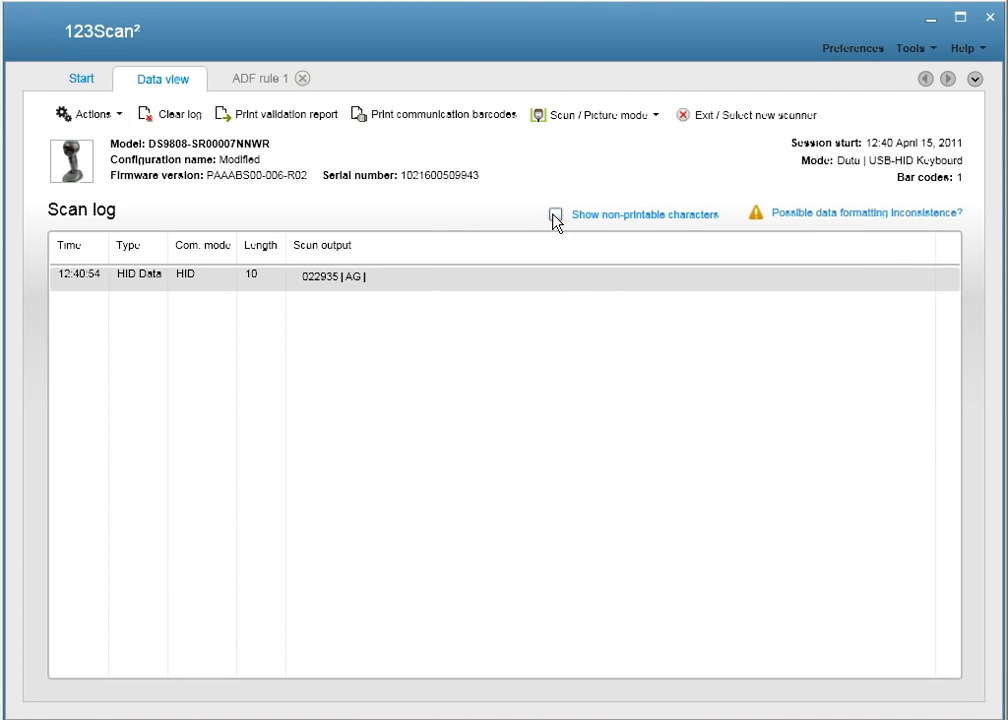
pyautogui.click(555, 216)
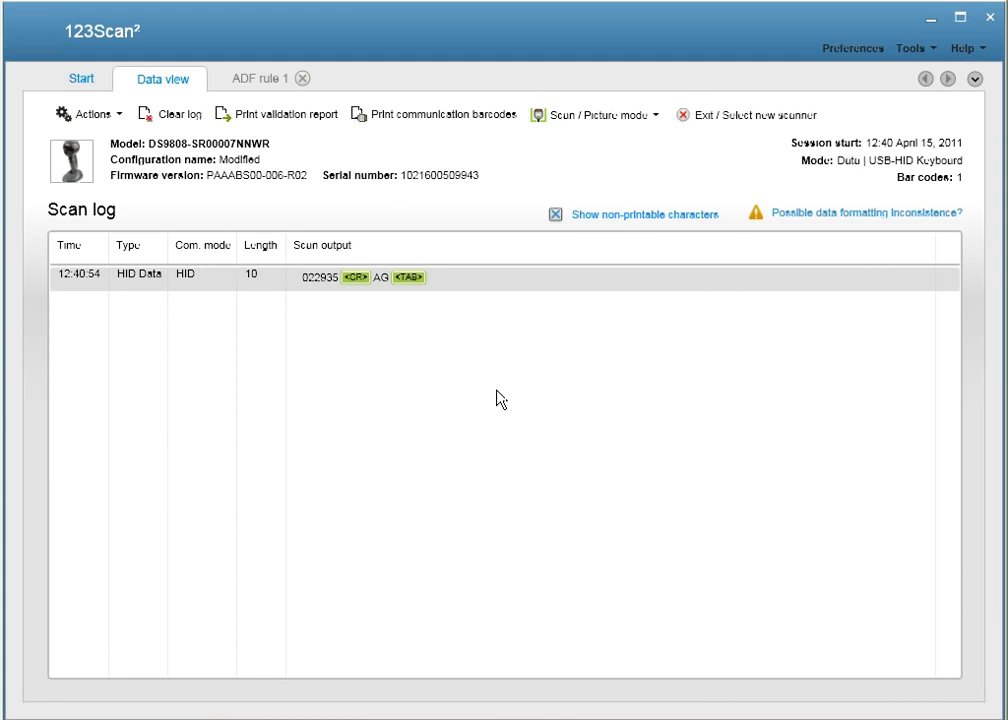
# - Open the data formatting library and check the memory breakdown of the Code 39 AG rule
pyautogui.click(914, 48)
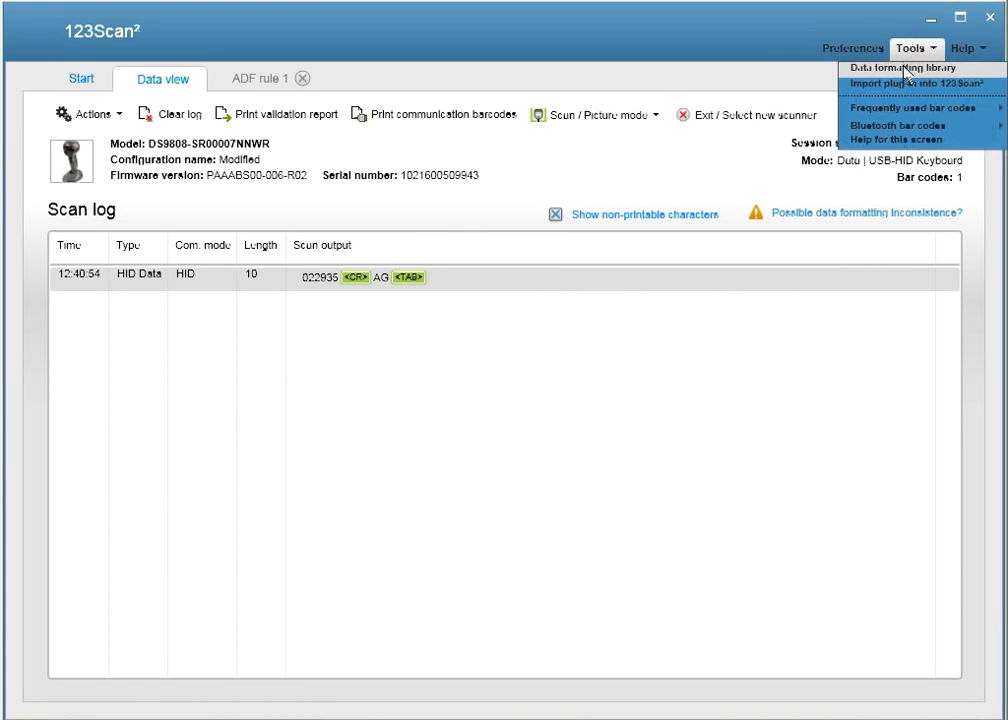
pyautogui.click(904, 68)
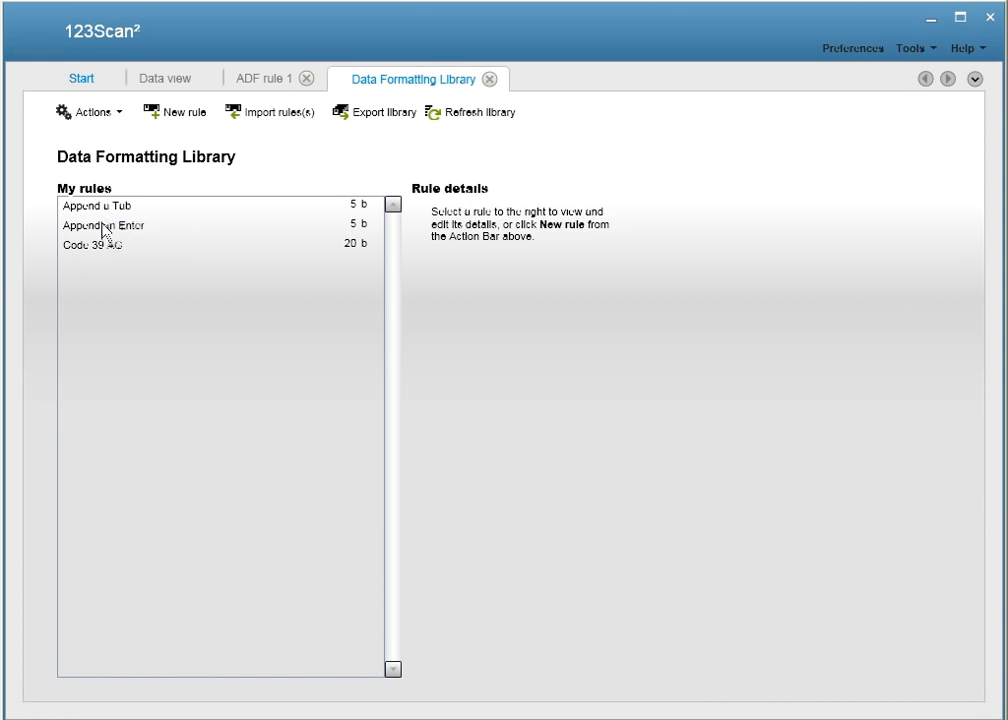
pyautogui.moveTo(104, 249)
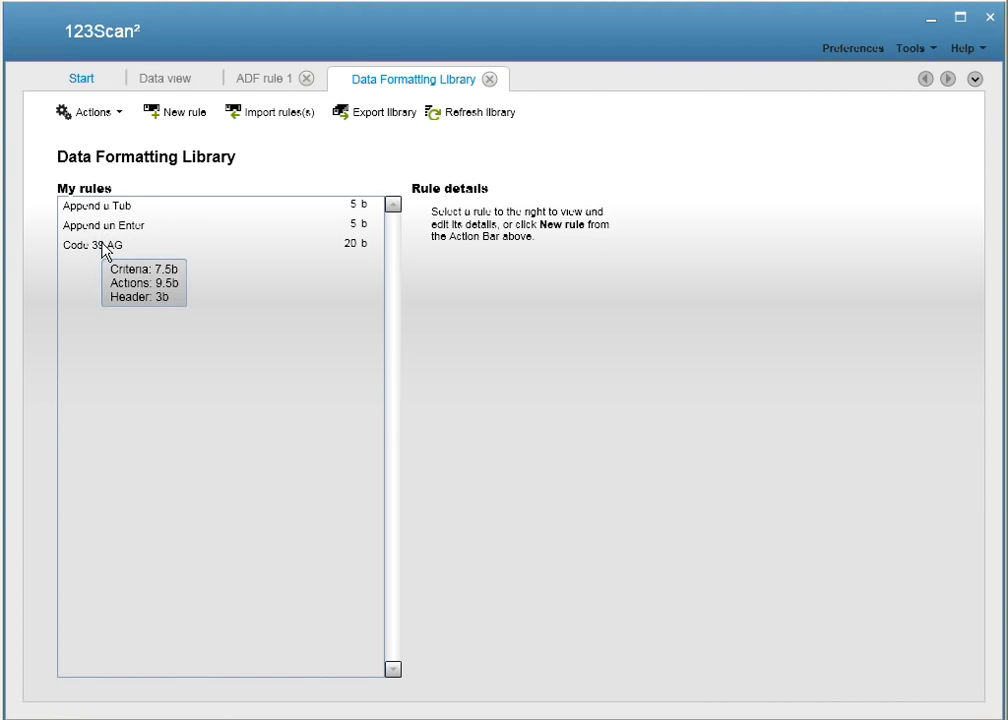